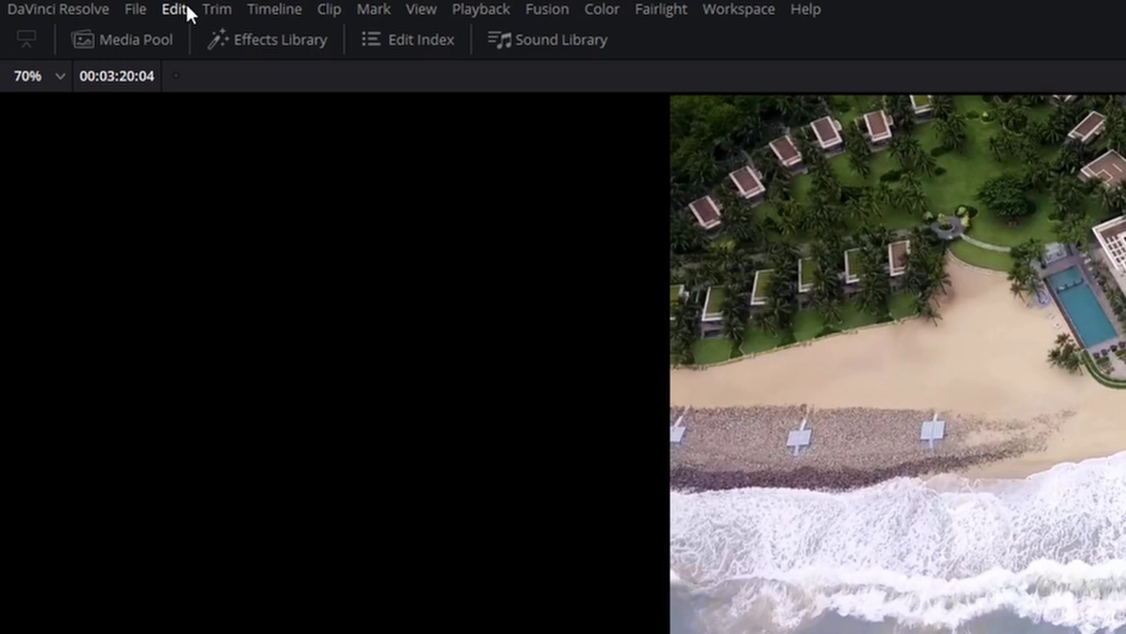
Open the edit History window from the Edit menu
left_click(187, 7)
mouse_move(238, 76)
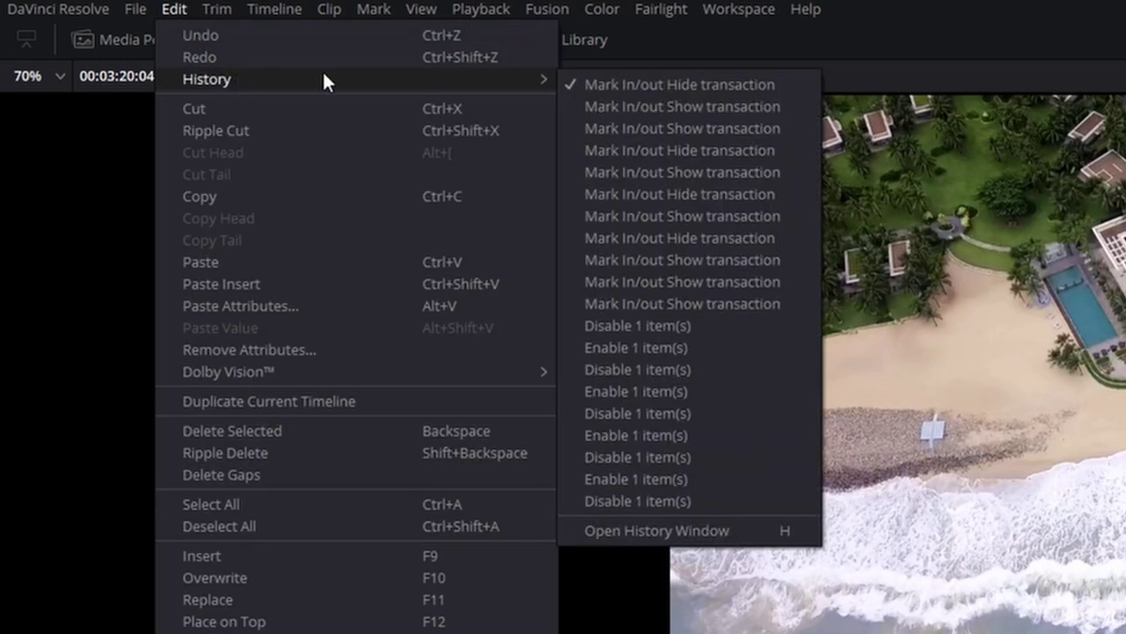
left_click(702, 531)
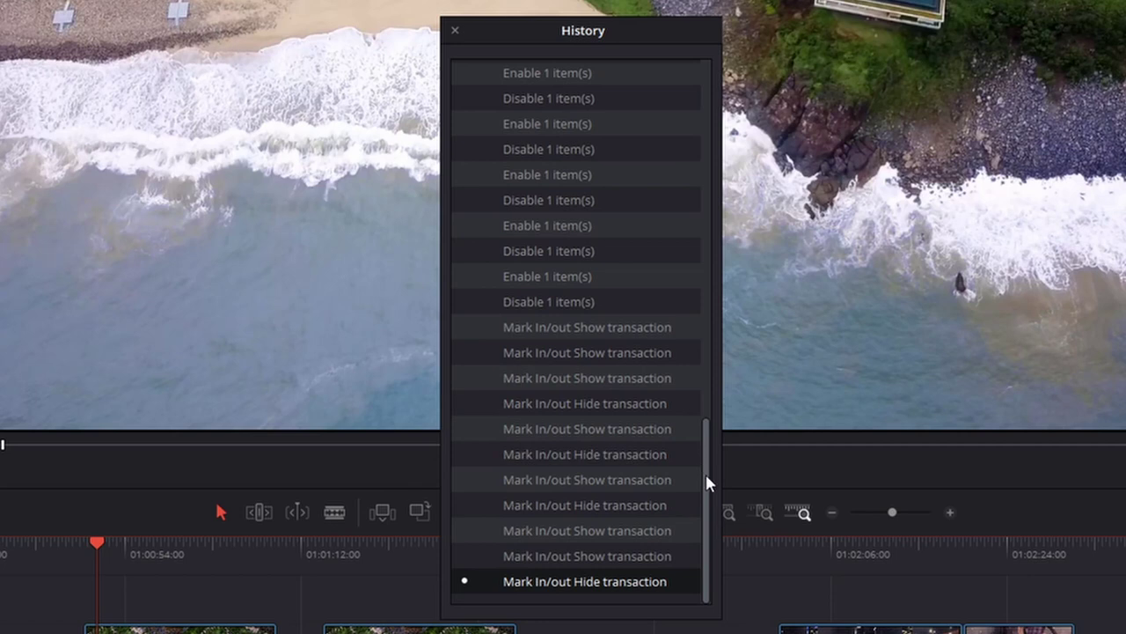
left_click_drag(708, 482, 681, 469)
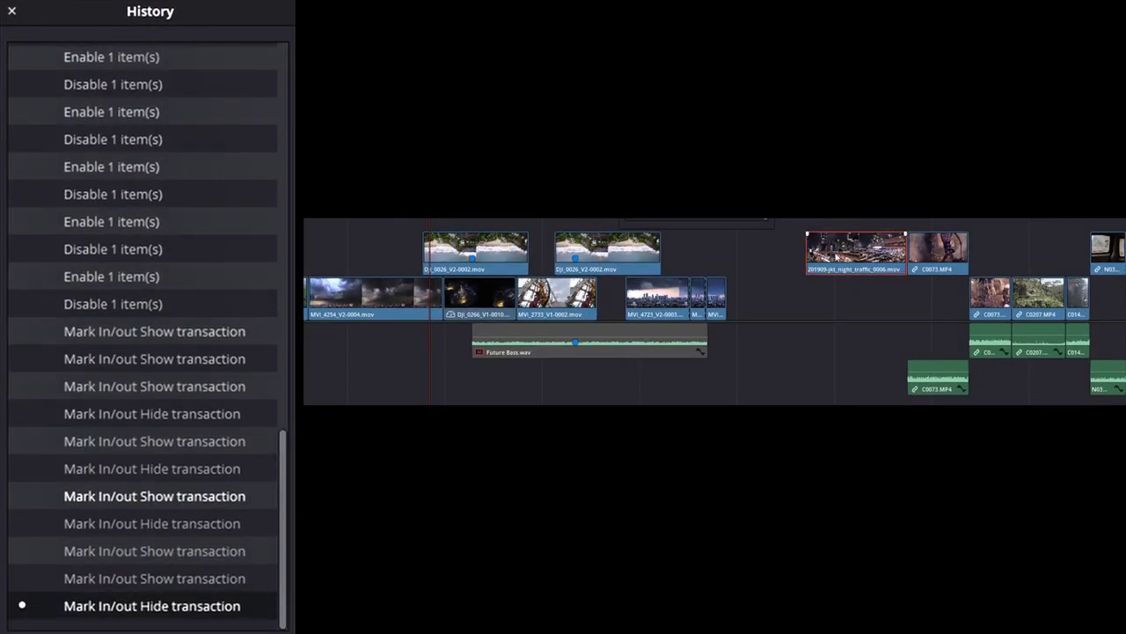
Move the night traffic clip onto V1, split the V2 beach clip, and push MVI_4254 to V1's end
left_click_drag(827, 253, 836, 291)
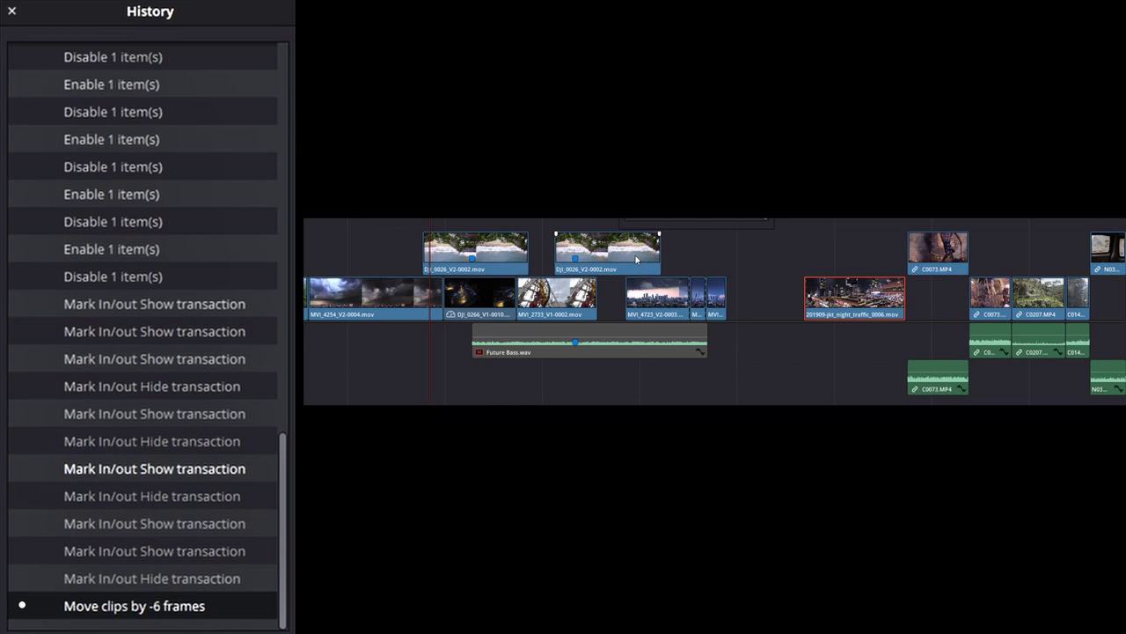
left_click_drag(640, 259, 741, 259)
key("ctrl+b")
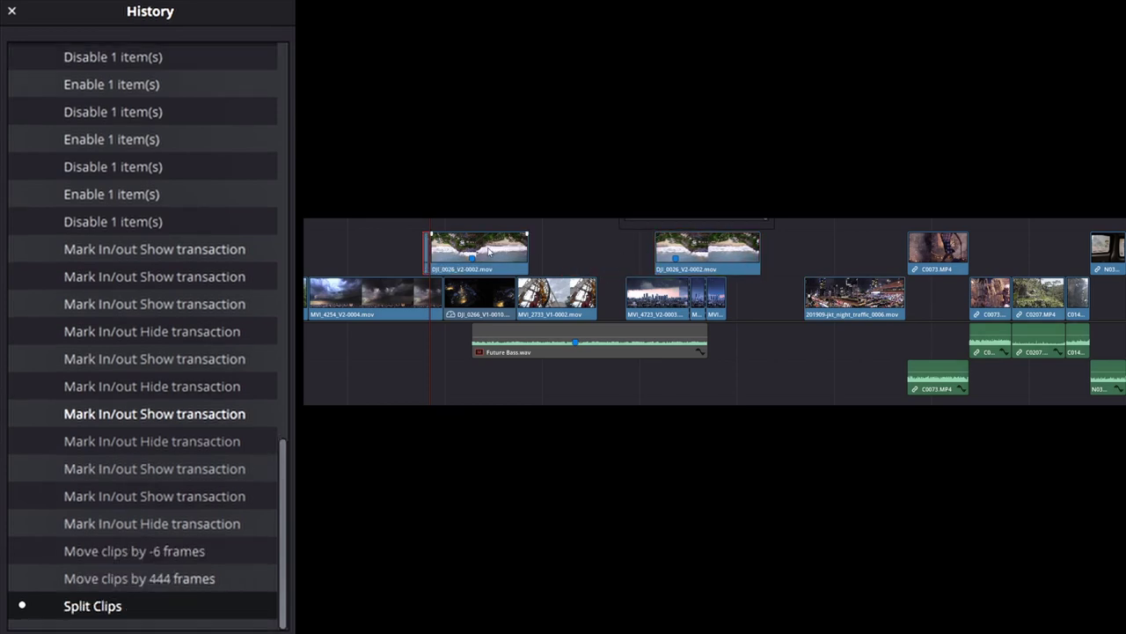
left_click(480, 257)
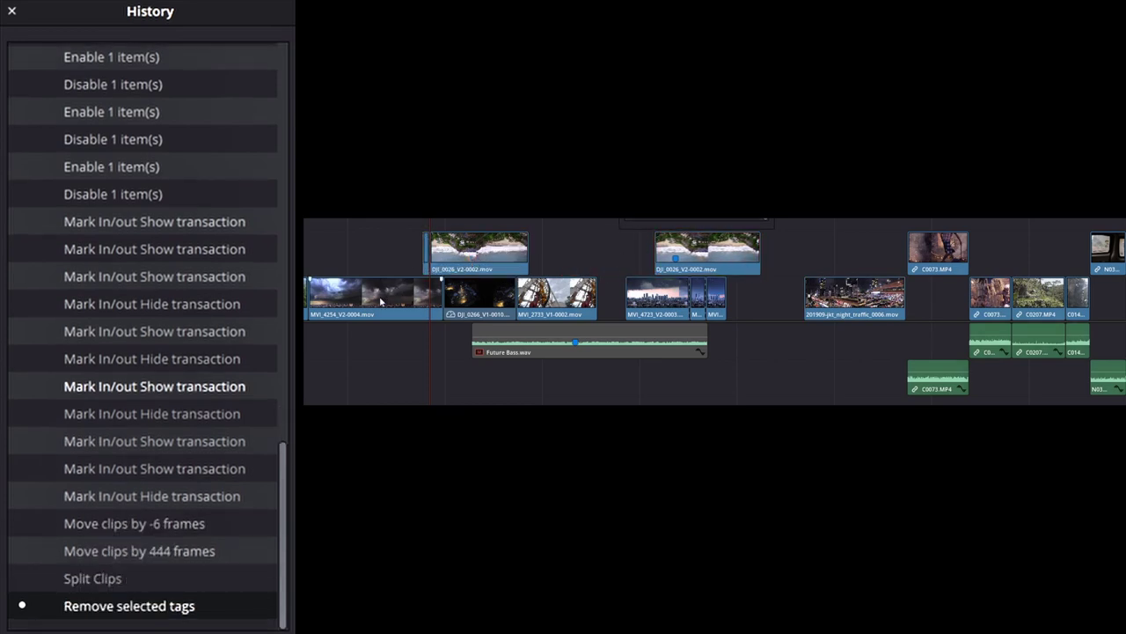
left_click_drag(383, 299, 1037, 304)
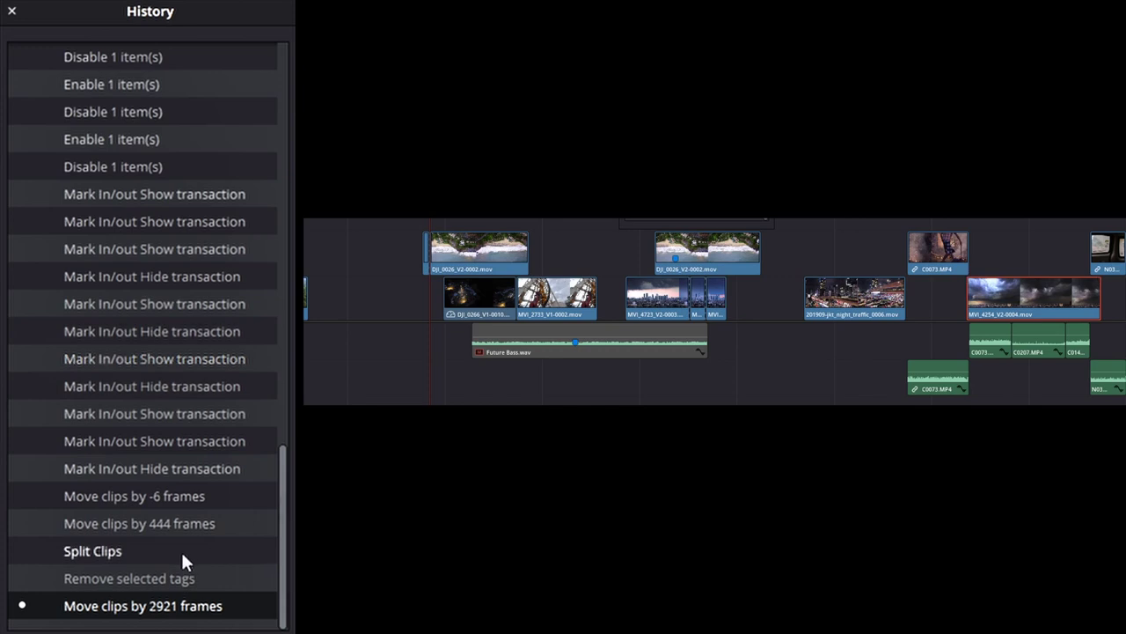
Step back to the first Mark In/Out history entry, then restore the timeline's Original state
scroll(181, 550, "up", 3)
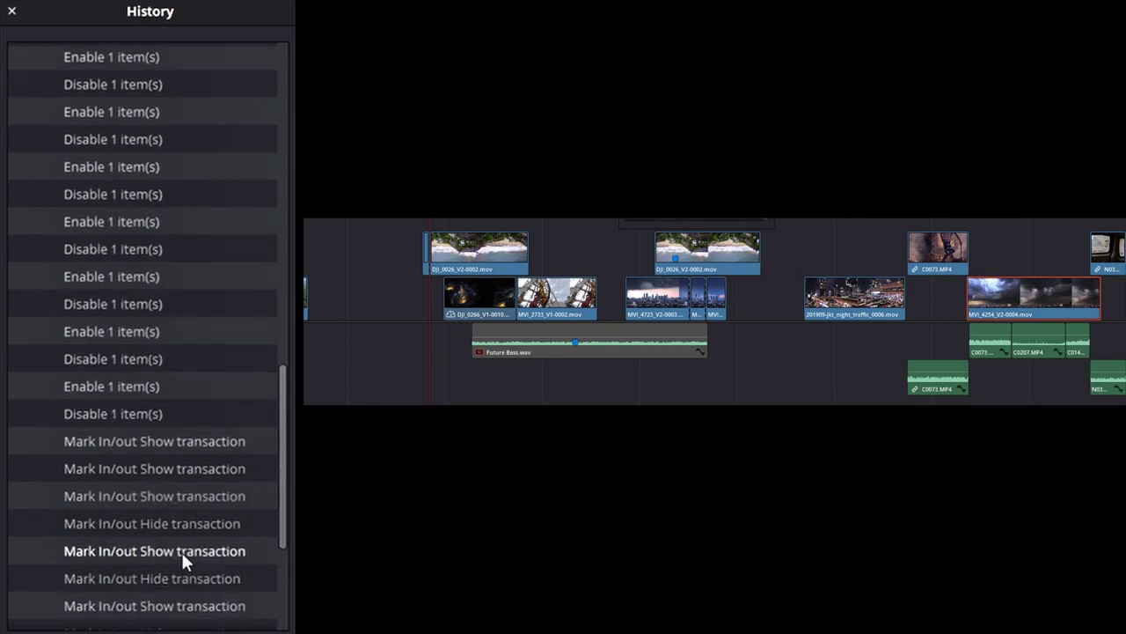
left_click(176, 447)
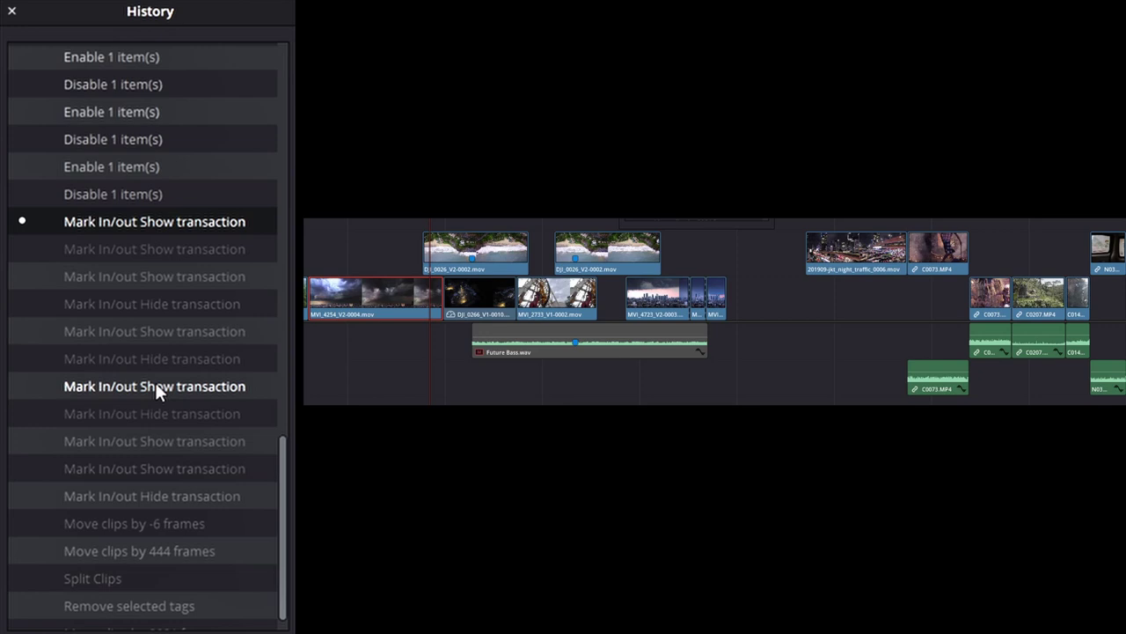
scroll(140, 434, "up", 15)
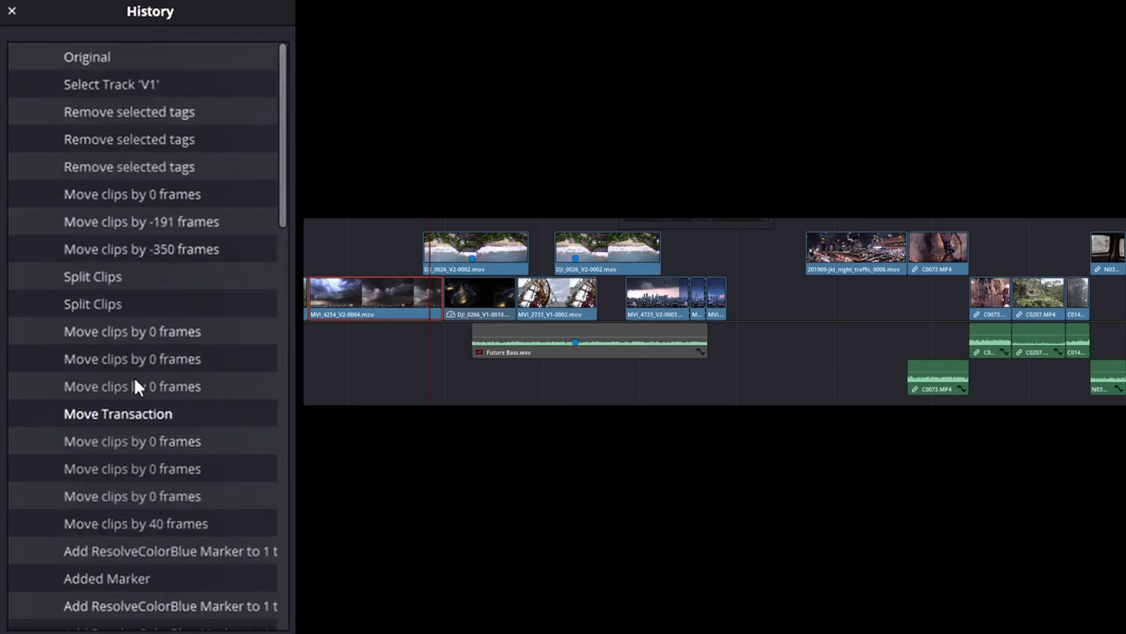
left_click(123, 59)
left_click(124, 60)
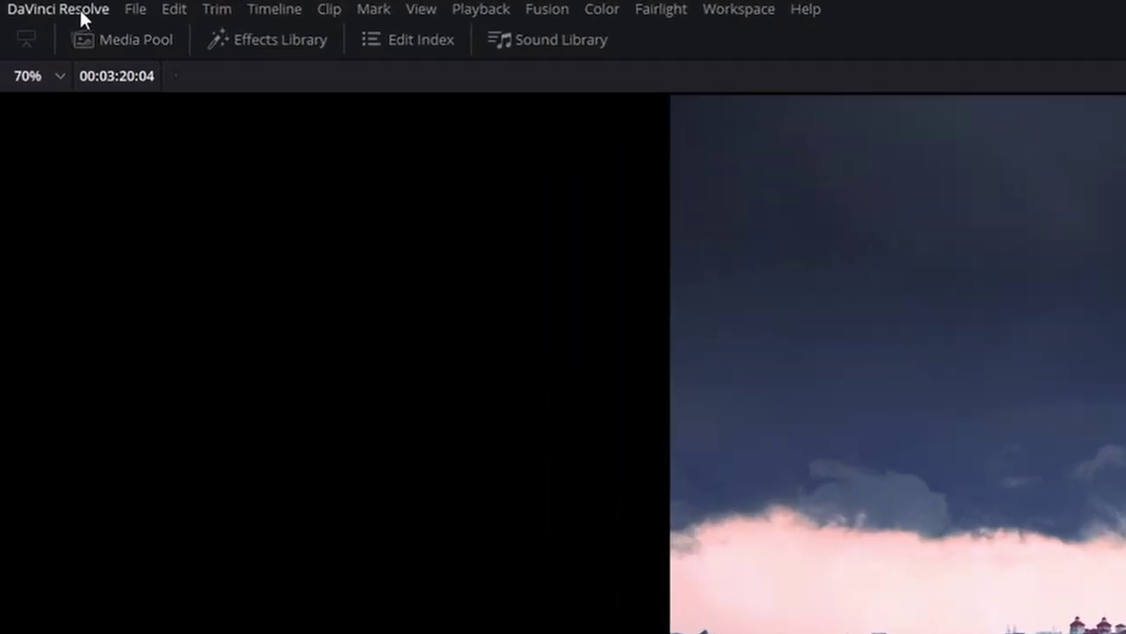
left_click(79, 9)
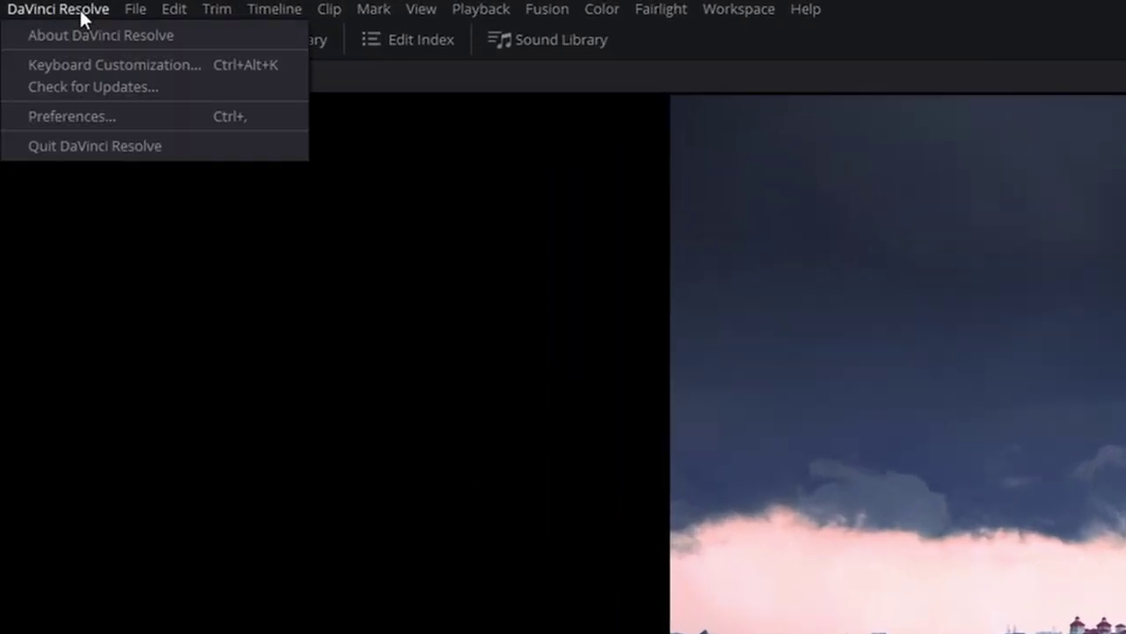
left_click(109, 67)
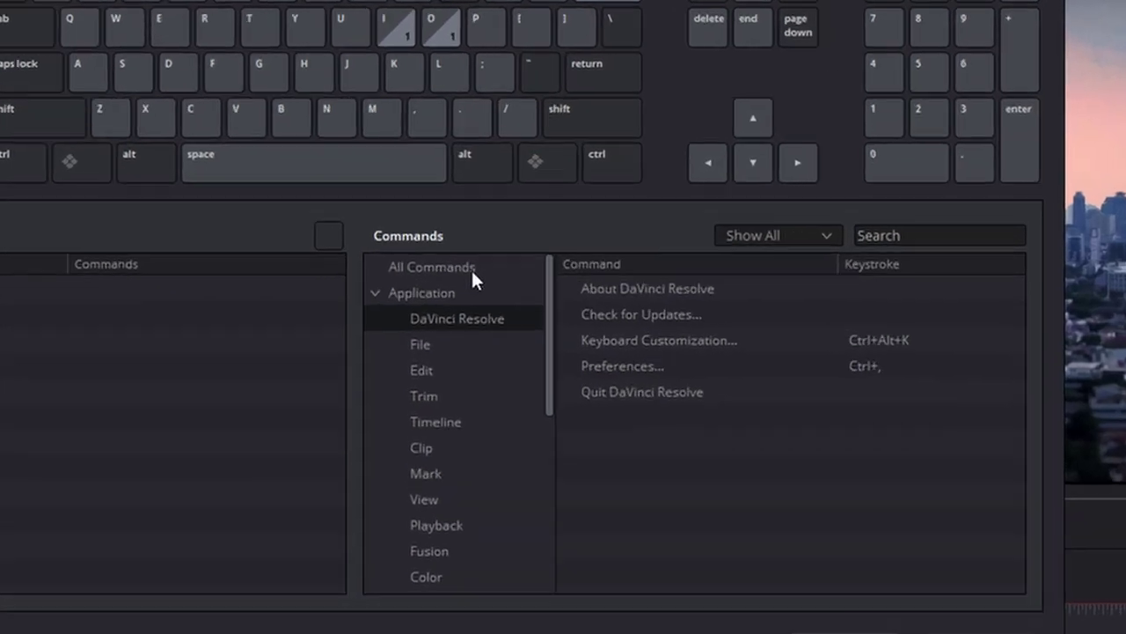
left_click(589, 302)
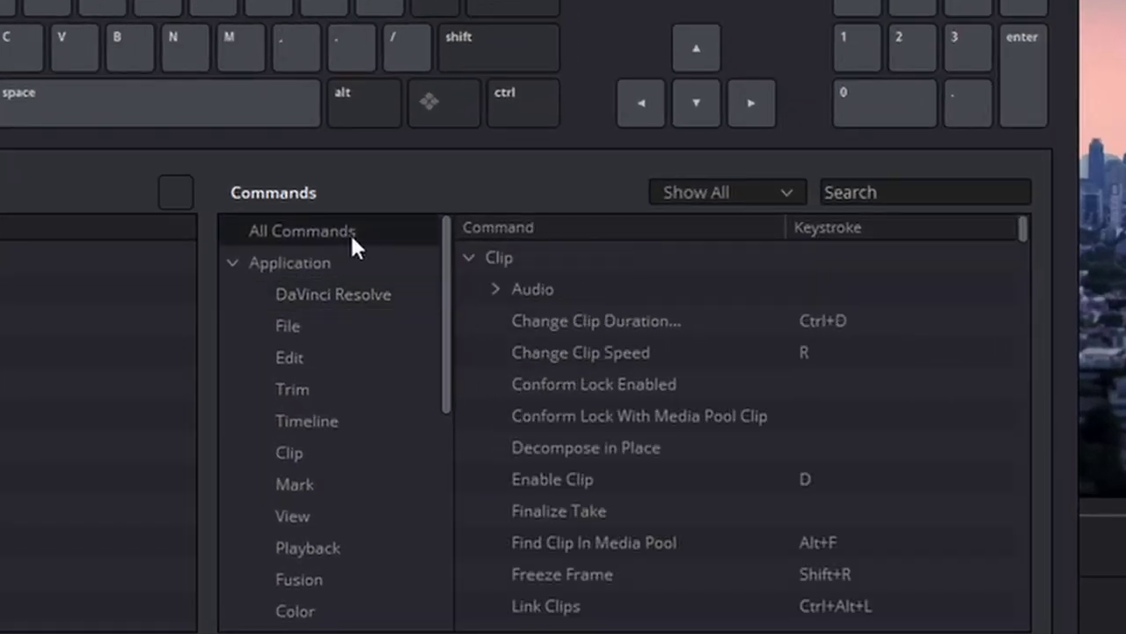
left_click(902, 193)
type("history")
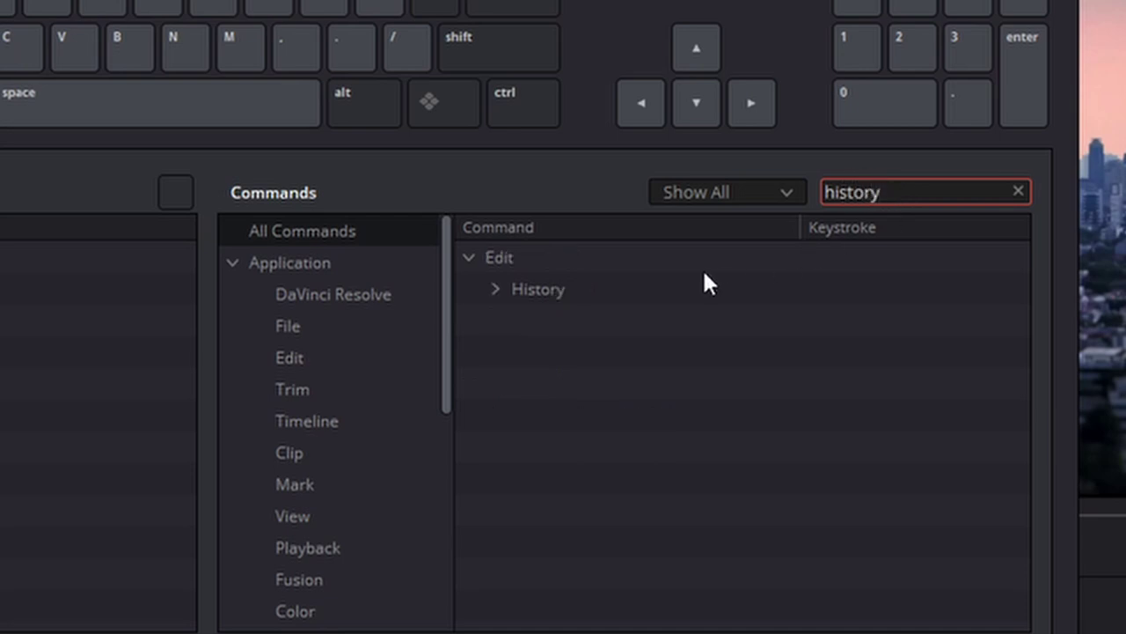
left_click(495, 289)
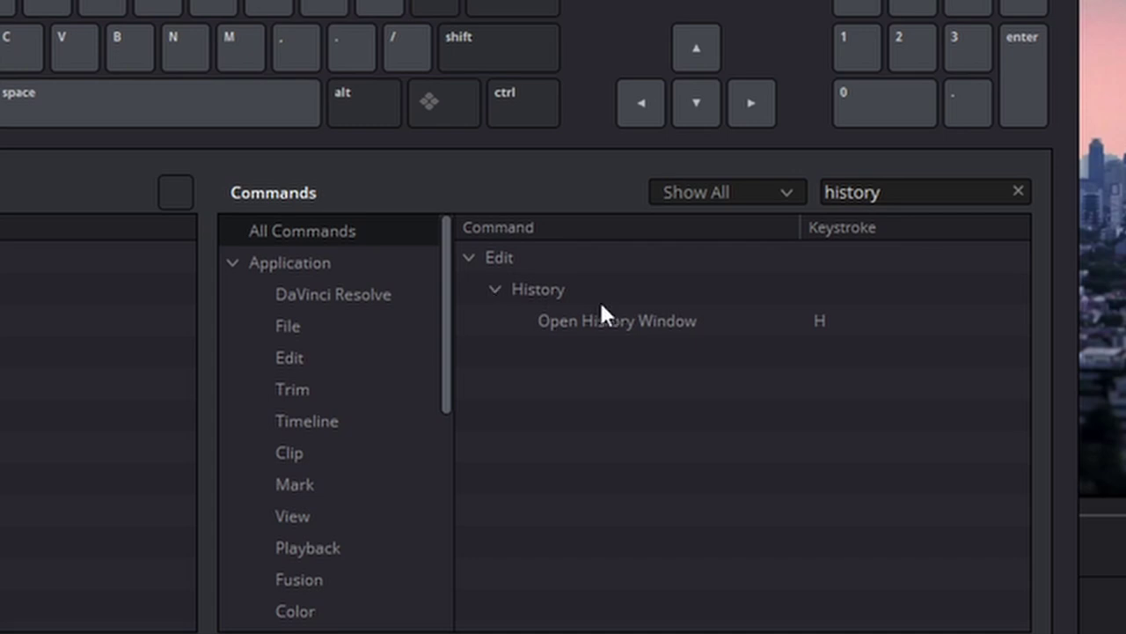
left_click(820, 324)
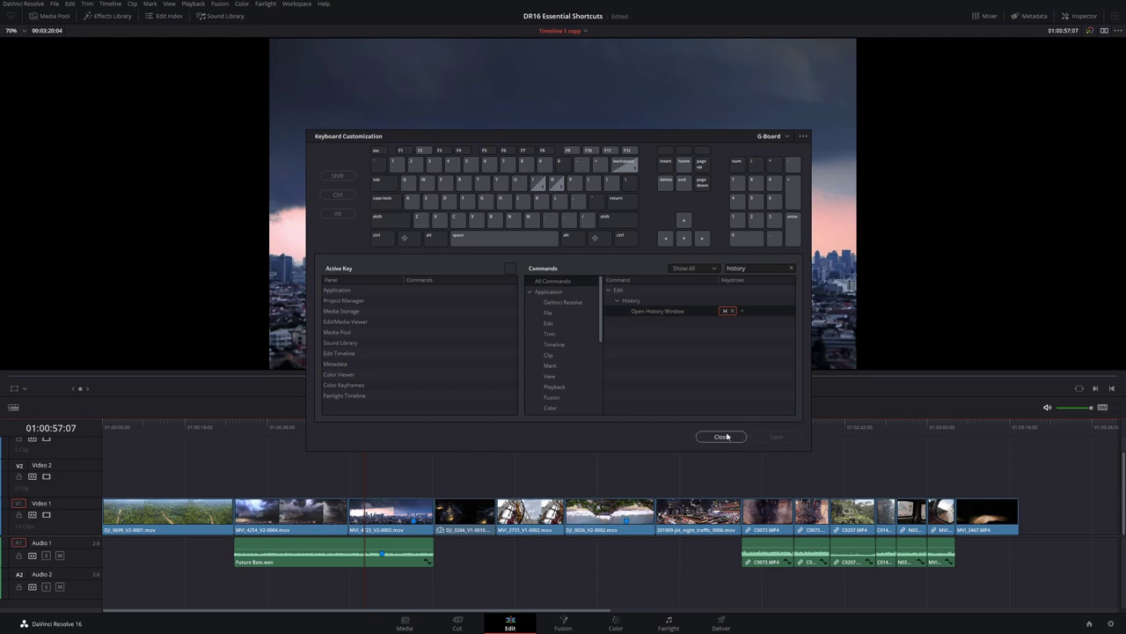
left_click(722, 437)
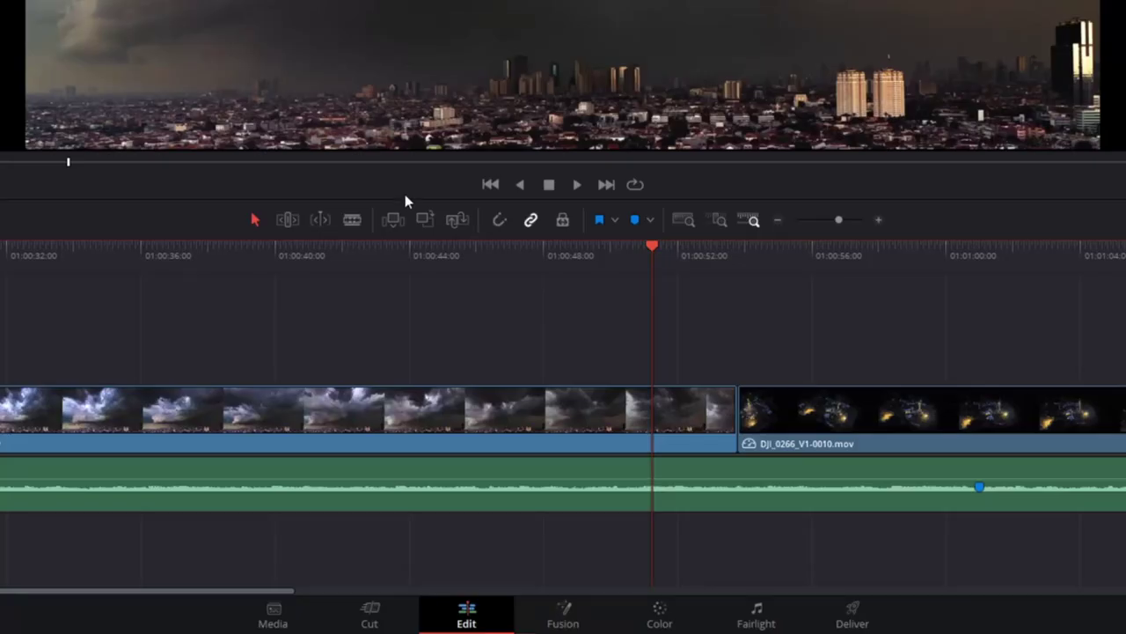
Play the timeline from about 01:00:43 so stopping returns the playhead to that start point
left_click(336, 253)
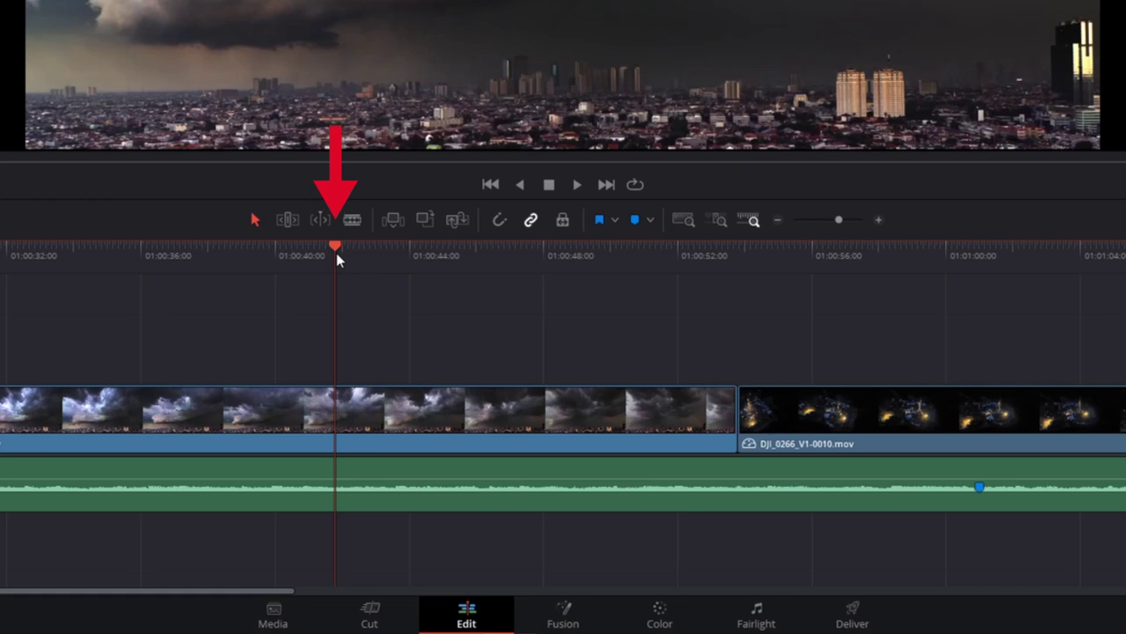
key("space")
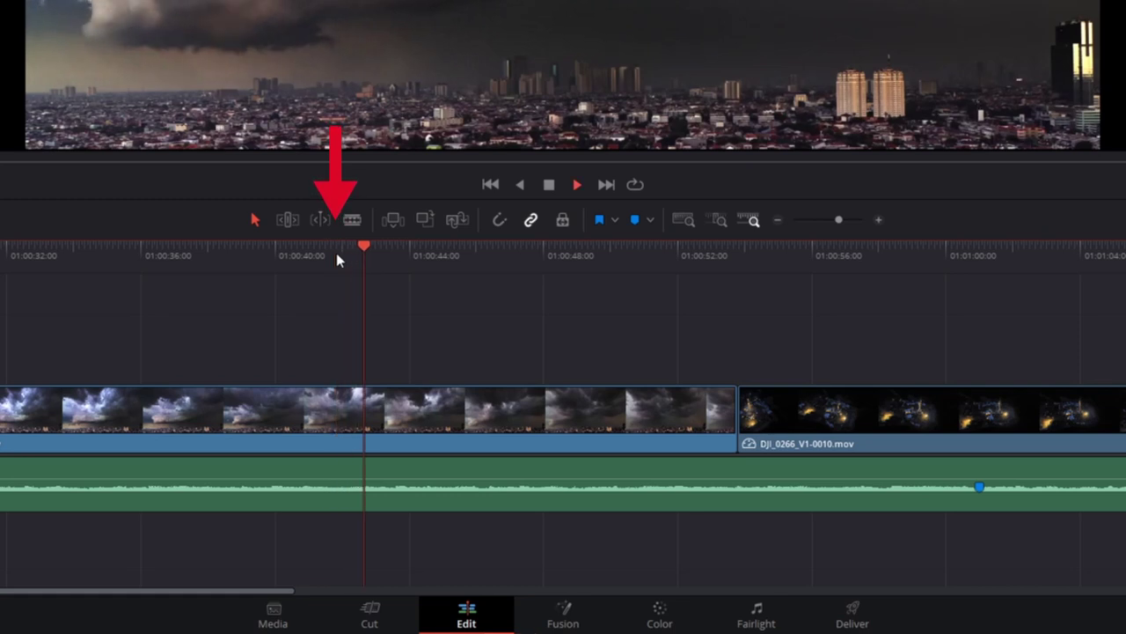
left_click(336, 253)
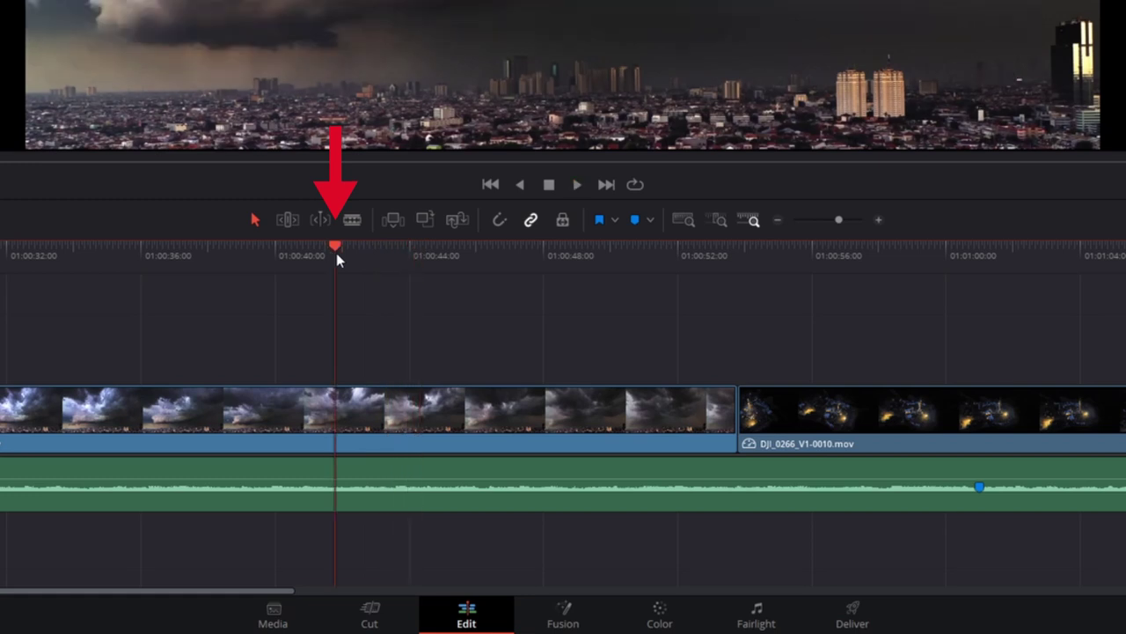
left_click_drag(337, 252, 412, 258)
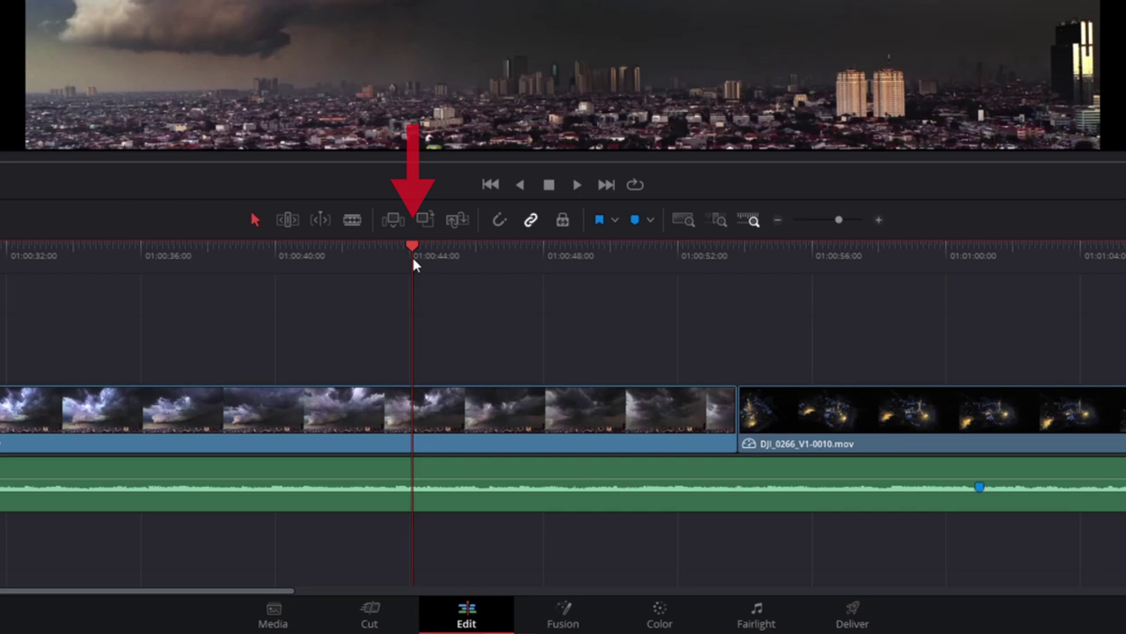
key("space")
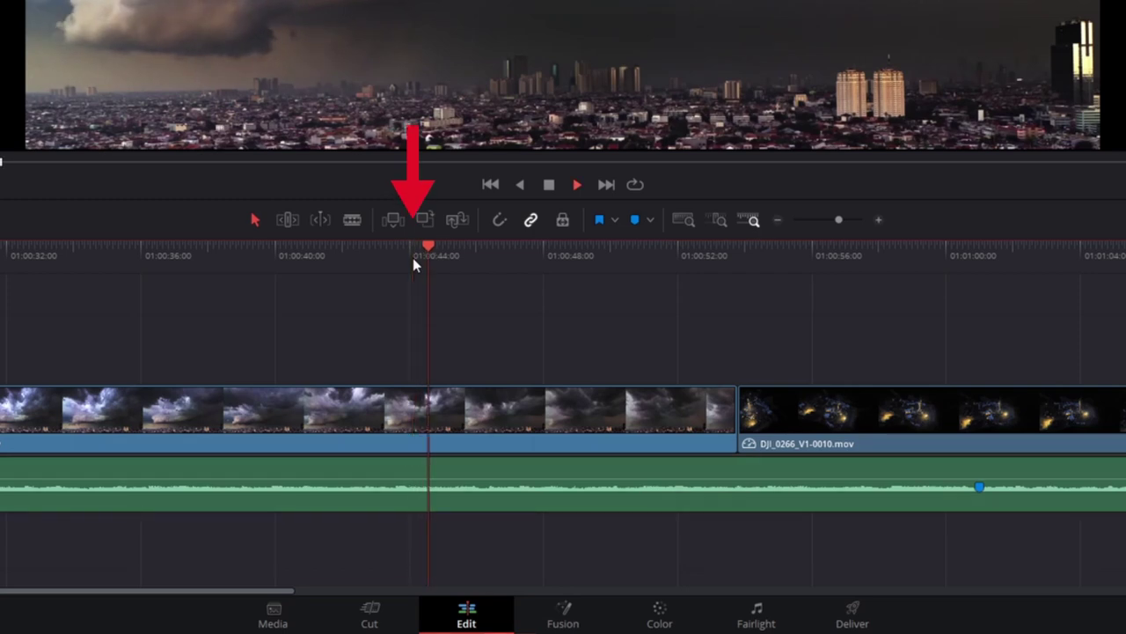
left_click(413, 258)
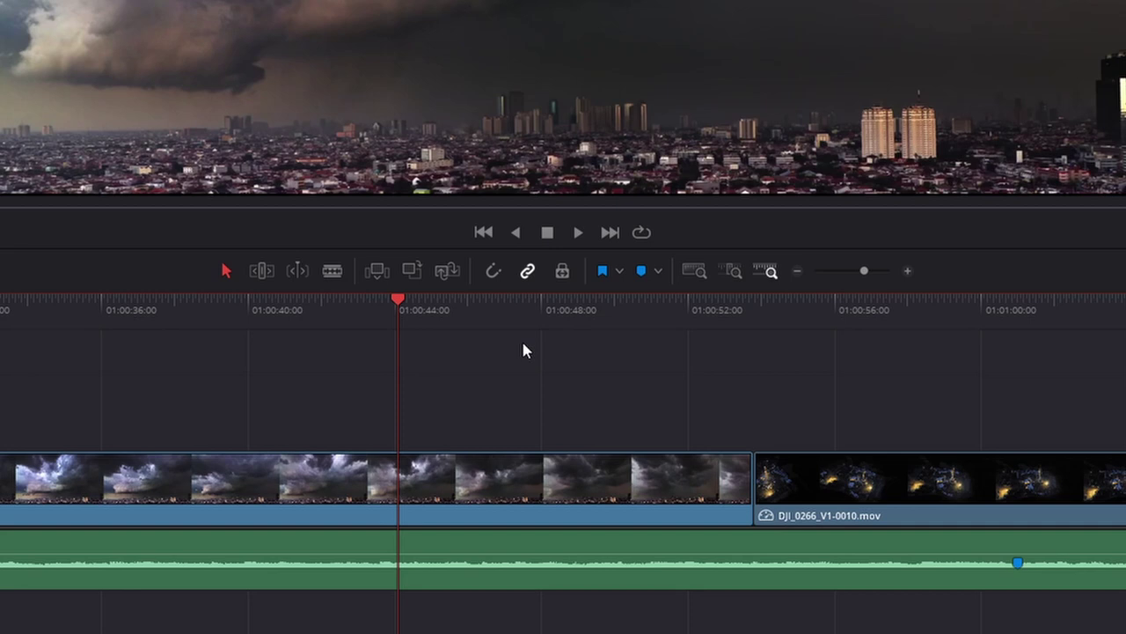
Play the storm clip forward from about 01:00:43, replay from the start, then play and stop in reverse
key("alt+l")
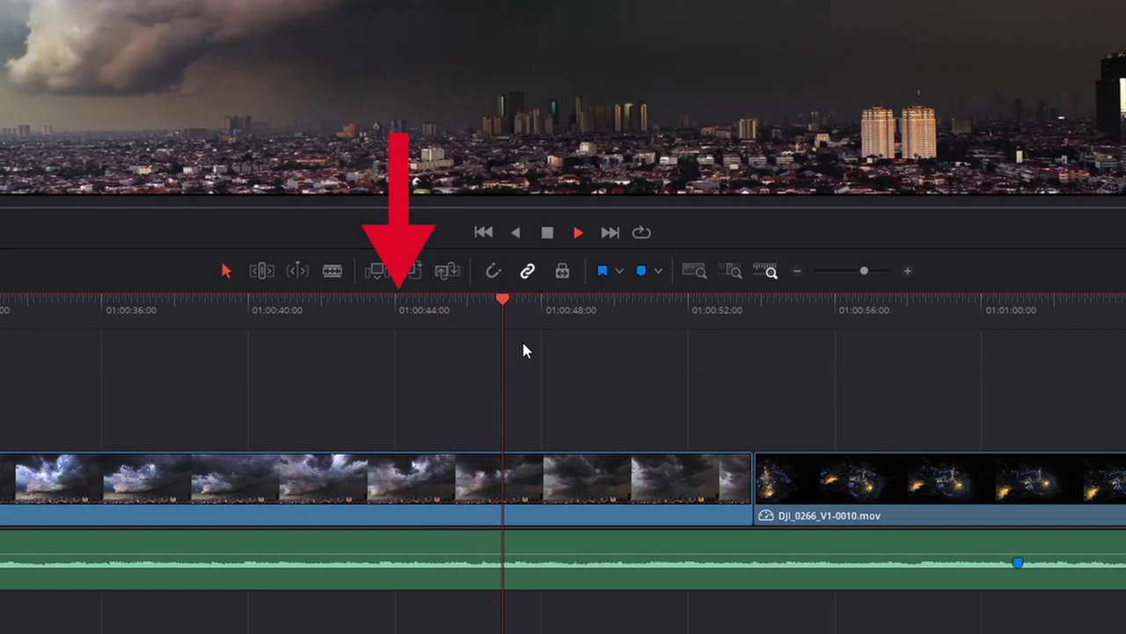
key("space")
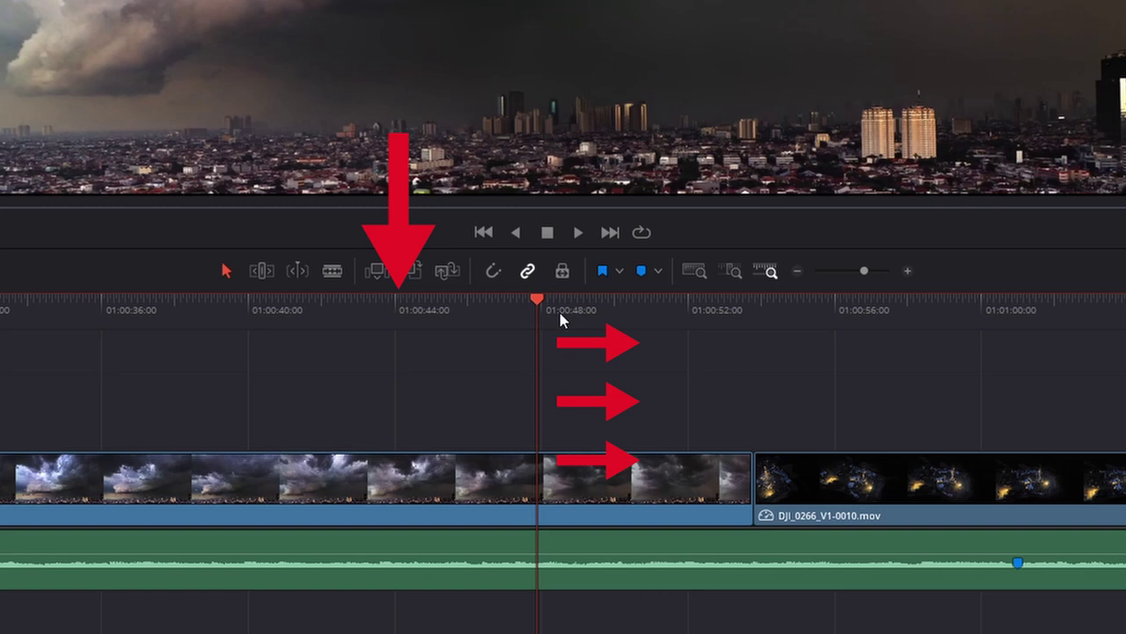
key("slash")
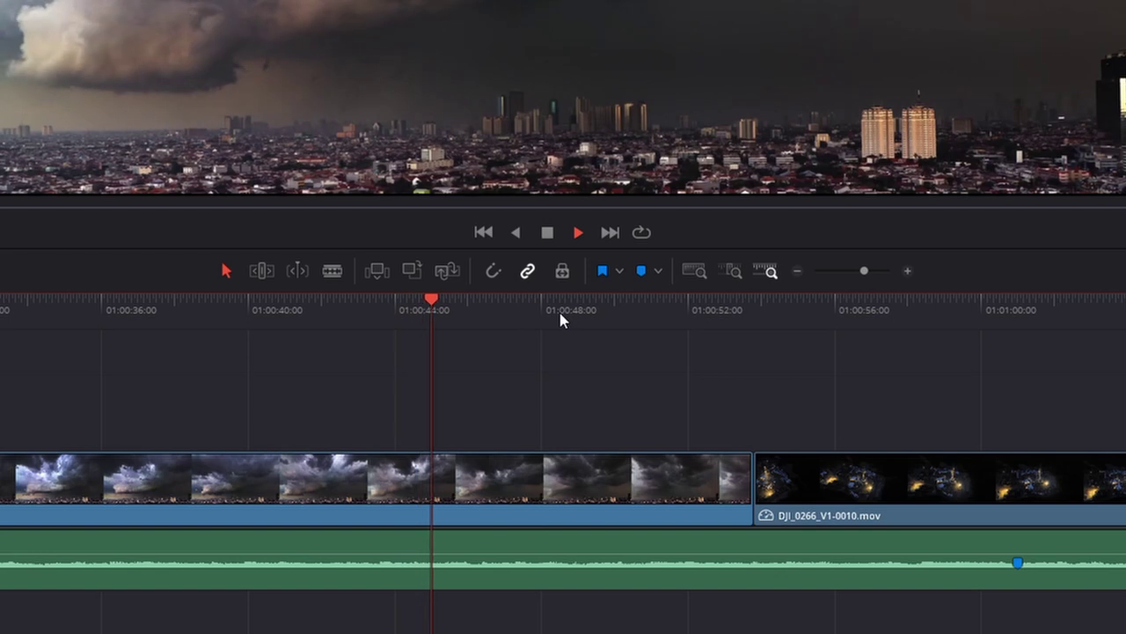
key("space")
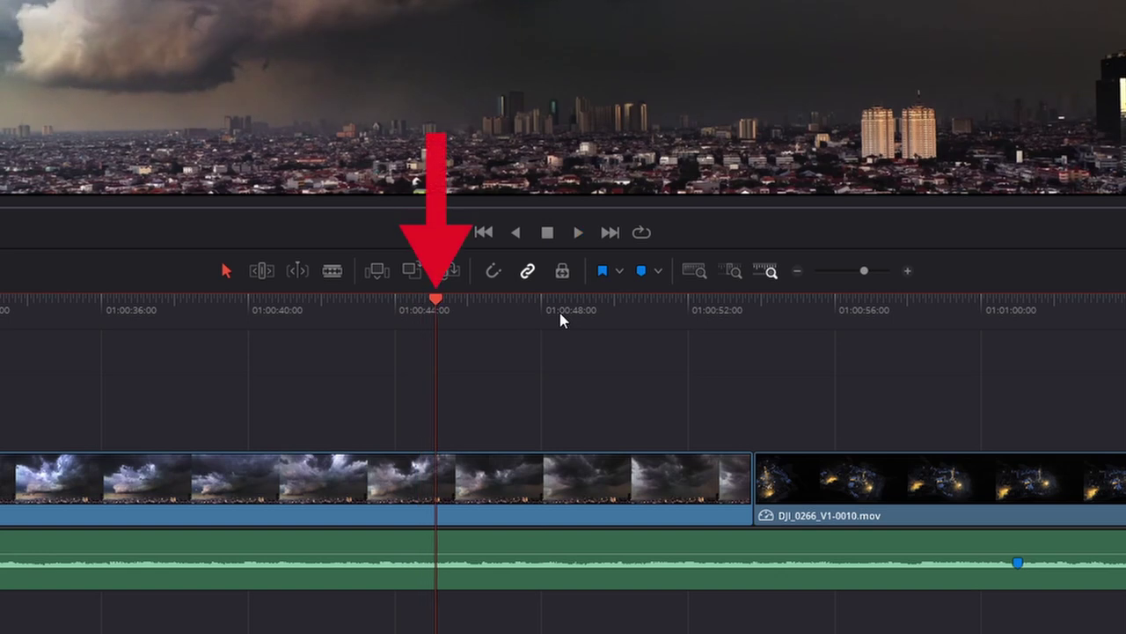
key("j")
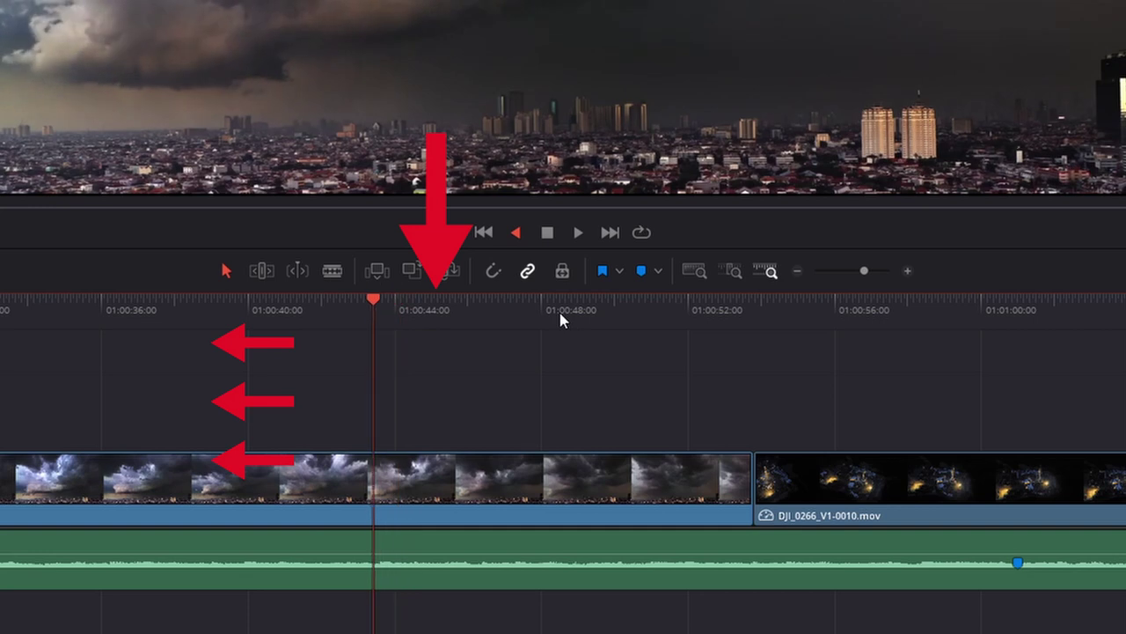
key("space")
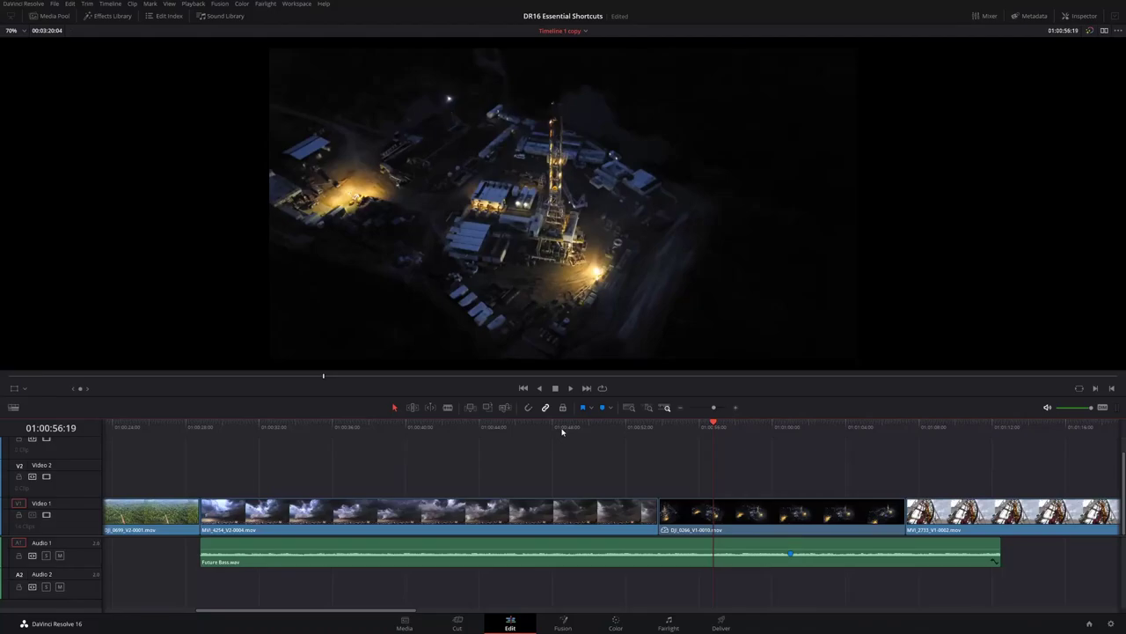
Mark in at 01:00:42:05 and out three seconds later, zoom in, and play the range
mouse_move(563, 430)
left_mouse_down()
mouse_move(447, 430)
mouse_move(503, 428)
left_mouse_up()
key("i")
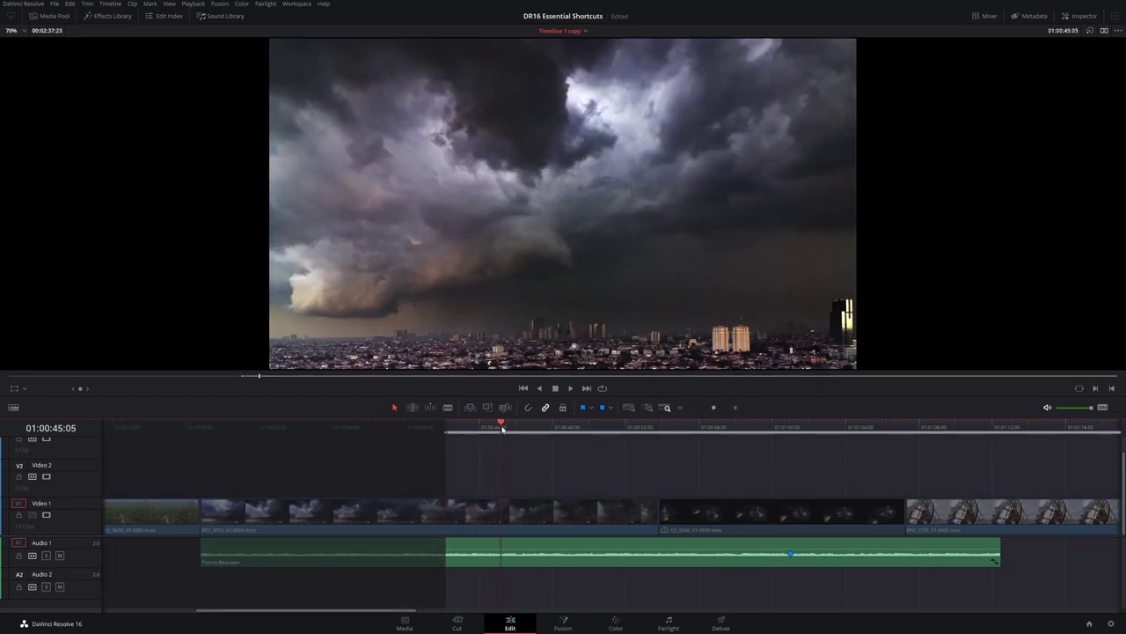
key("o")
key("ctrl+equal")
key("ctrl+equal")
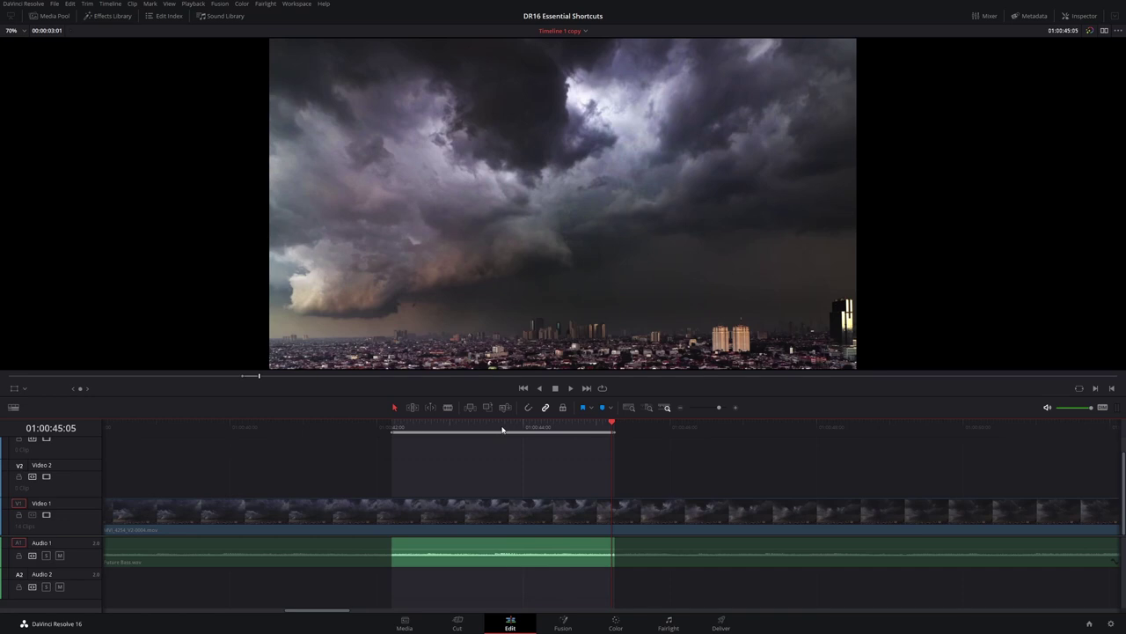
key("alt+slash")
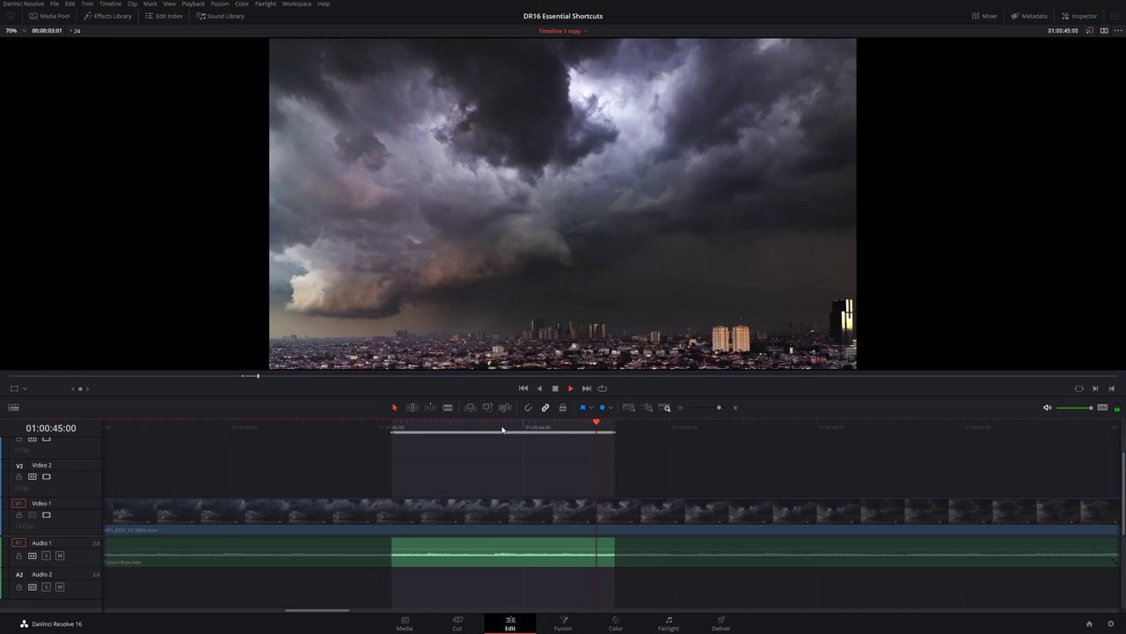
left_click(503, 429)
key("space")
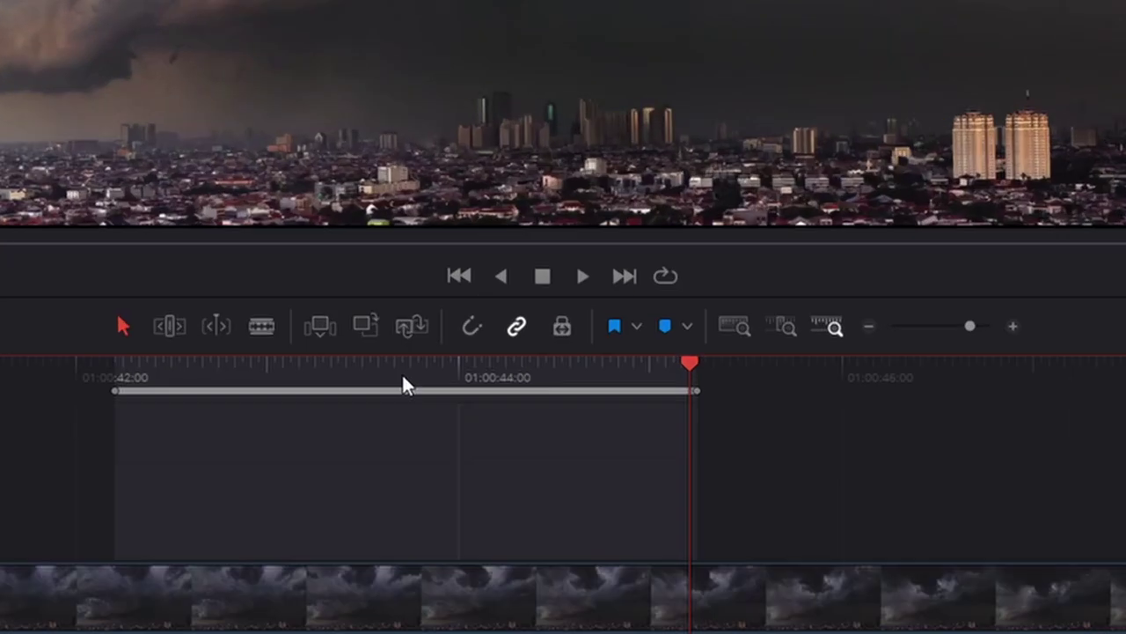
Enable loop with Ctrl+/, loop-play the in/out range, stop, and zoom the timeline out
key("ctrl+slash")
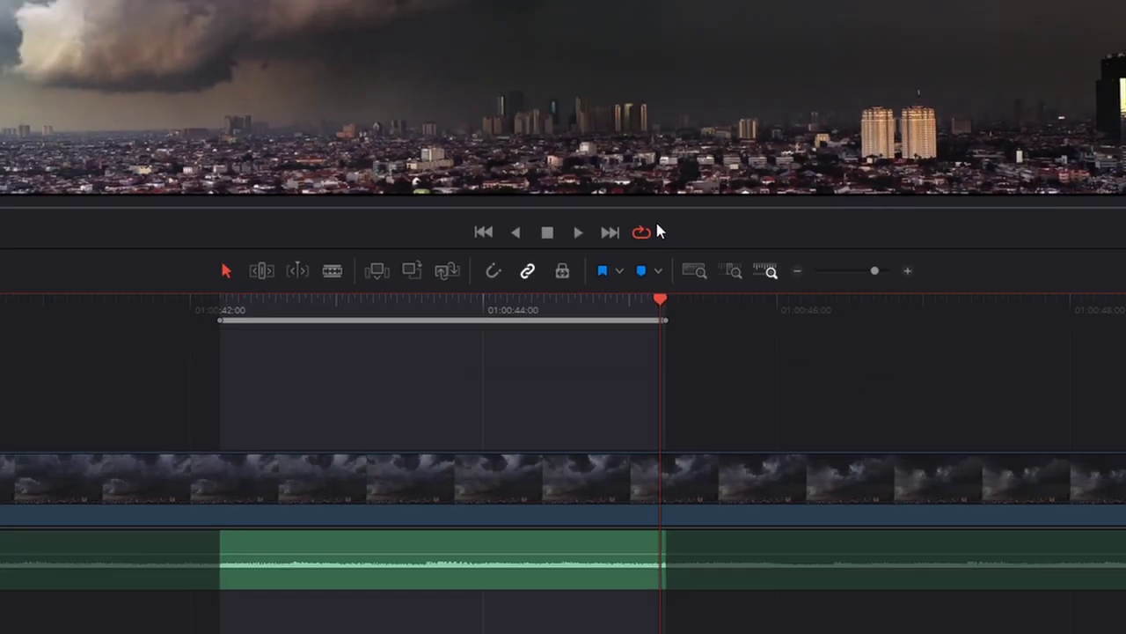
key("space")
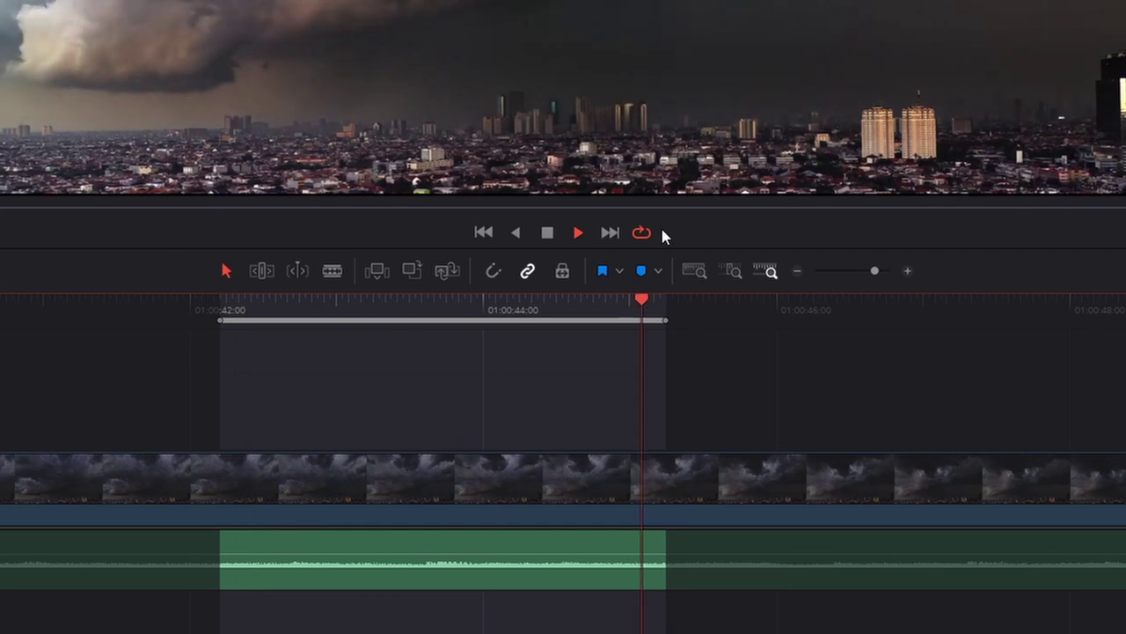
key("space")
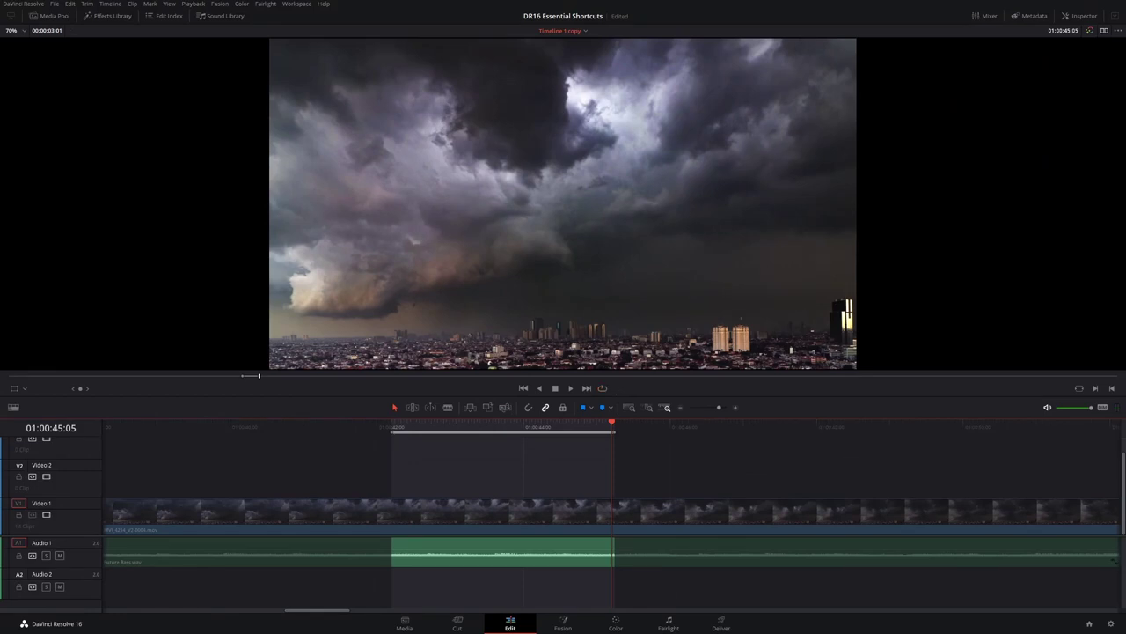
key("ctrl+minus")
key("ctrl+minus")
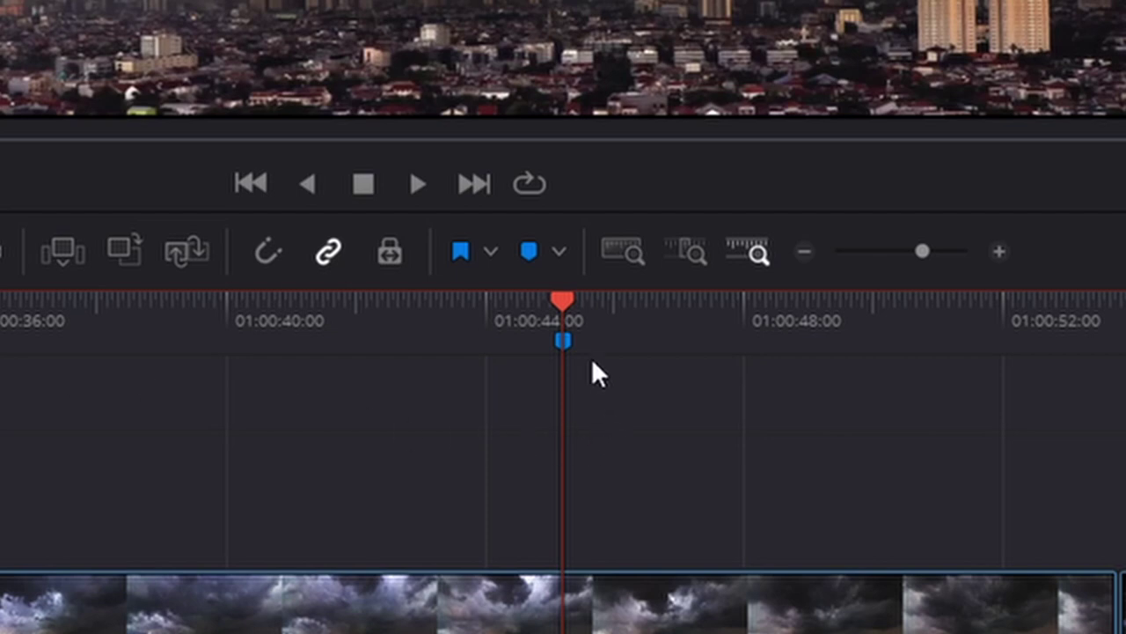
Alt-drag Marker 1 from 01:00:45:05 to about 01:00:49 to make a duration marker
mouse_move(574, 339)
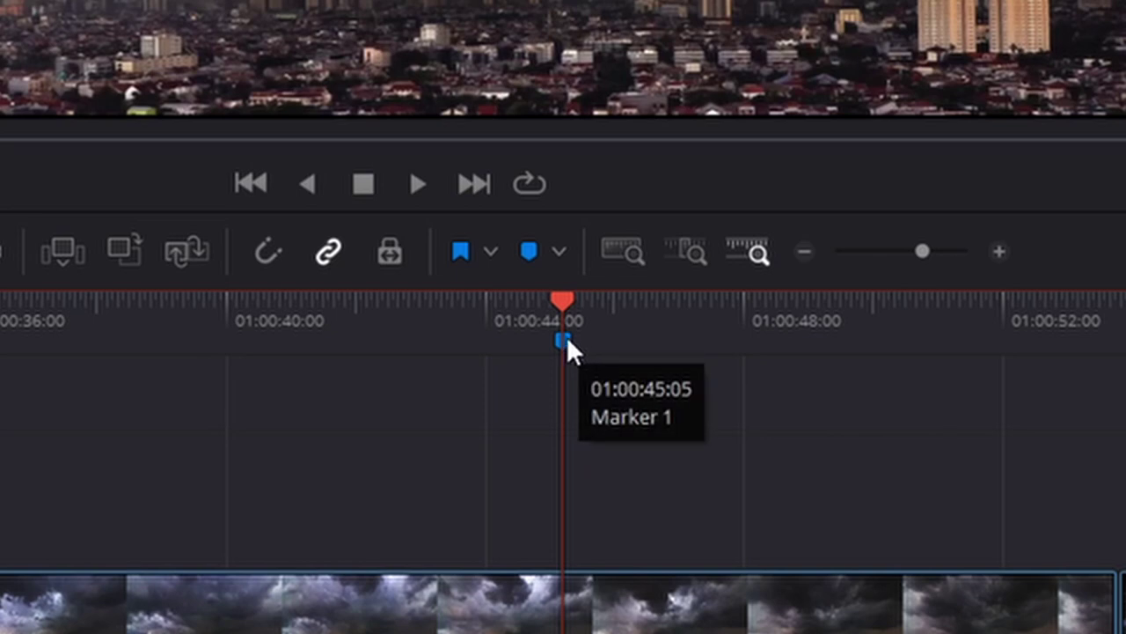
left_click_drag(567, 340, 882, 339)
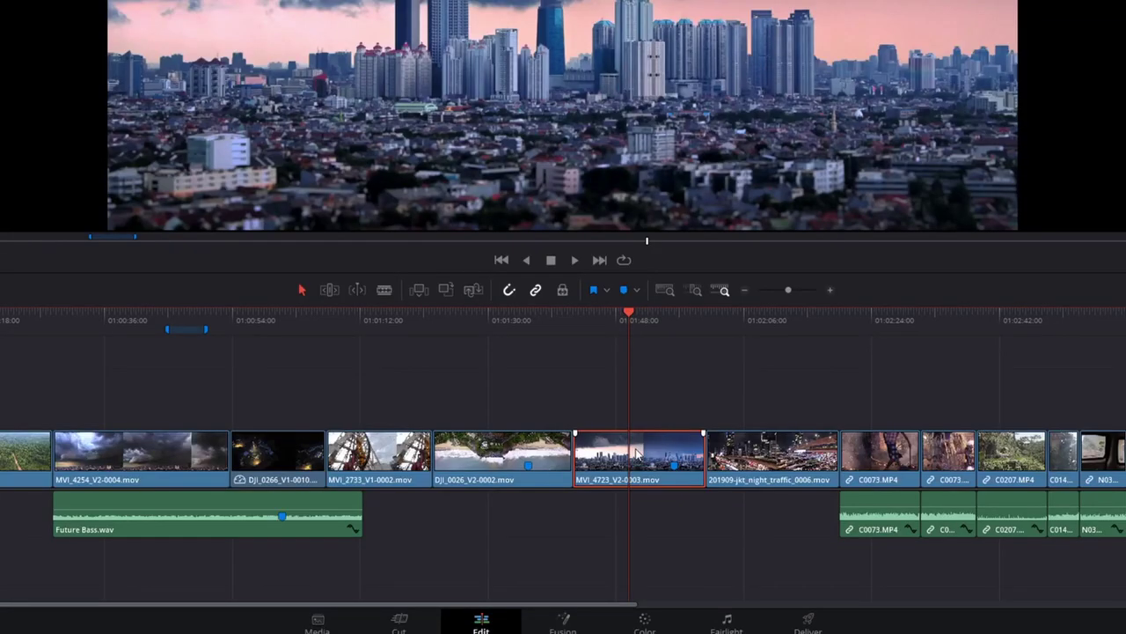
Swap the MVI_4723 clip leftward past its neighbouring clips with Ctrl+Shift+comma
key("ctrl+shift+comma")
key("ctrl+shift+comma")
key("ctrl+shift+comma")
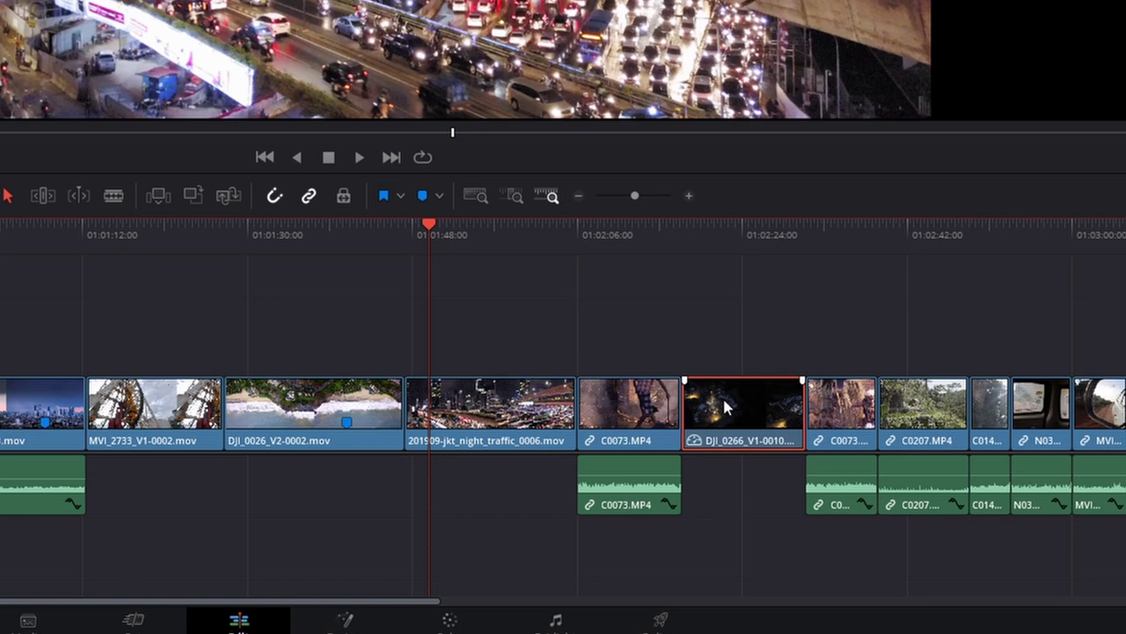
Drag DJI_0266 left along V1 and drop it before DJI_0026
left_click_drag(729, 409, 456, 420)
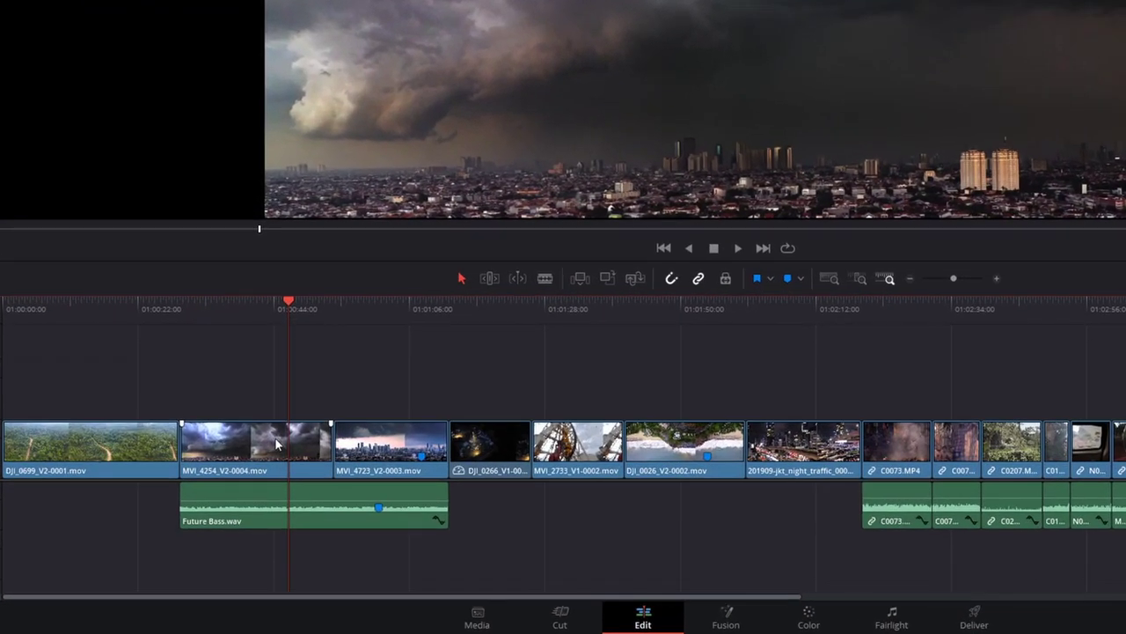
Mark in/out around MVI_4254, then MVI_4723, and select the MVI_2733 clip
key("x")
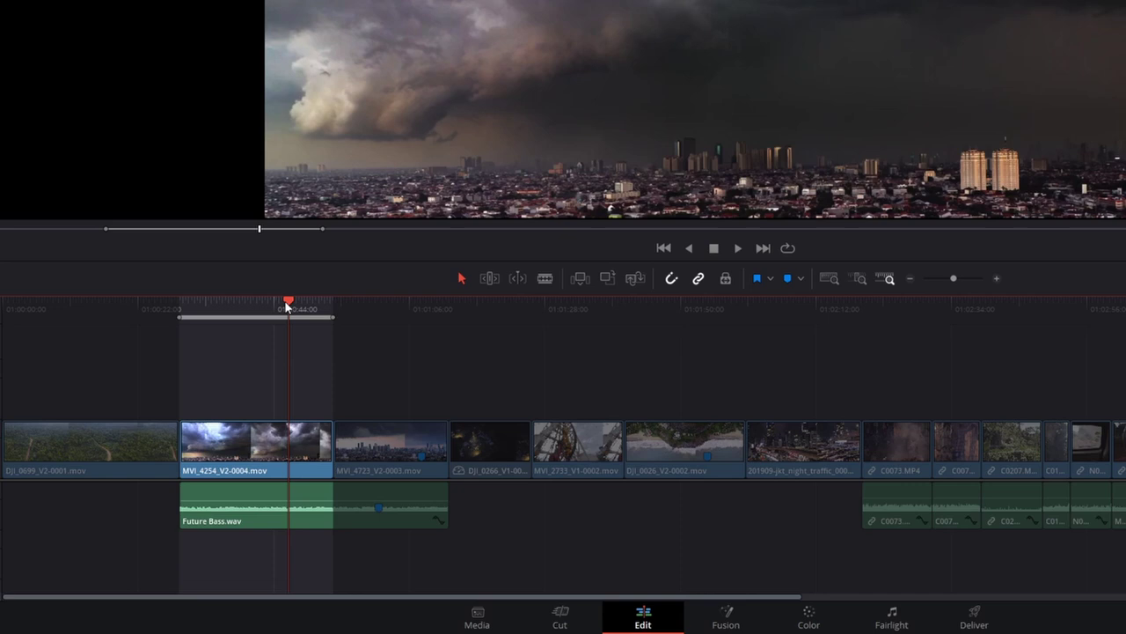
left_click_drag(285, 300, 387, 308)
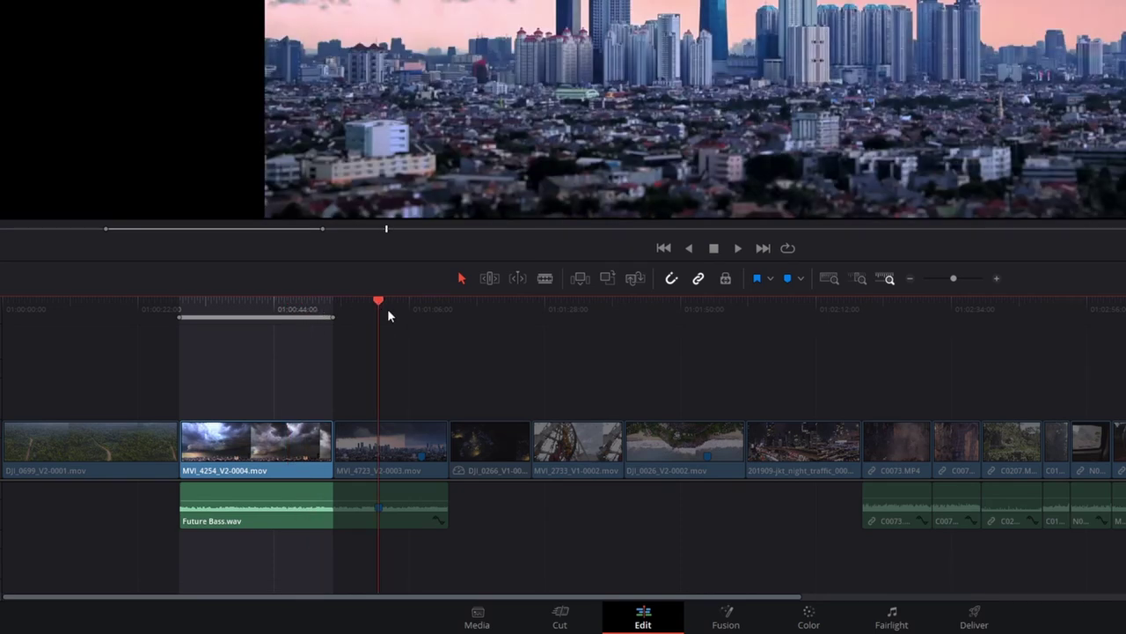
key("x")
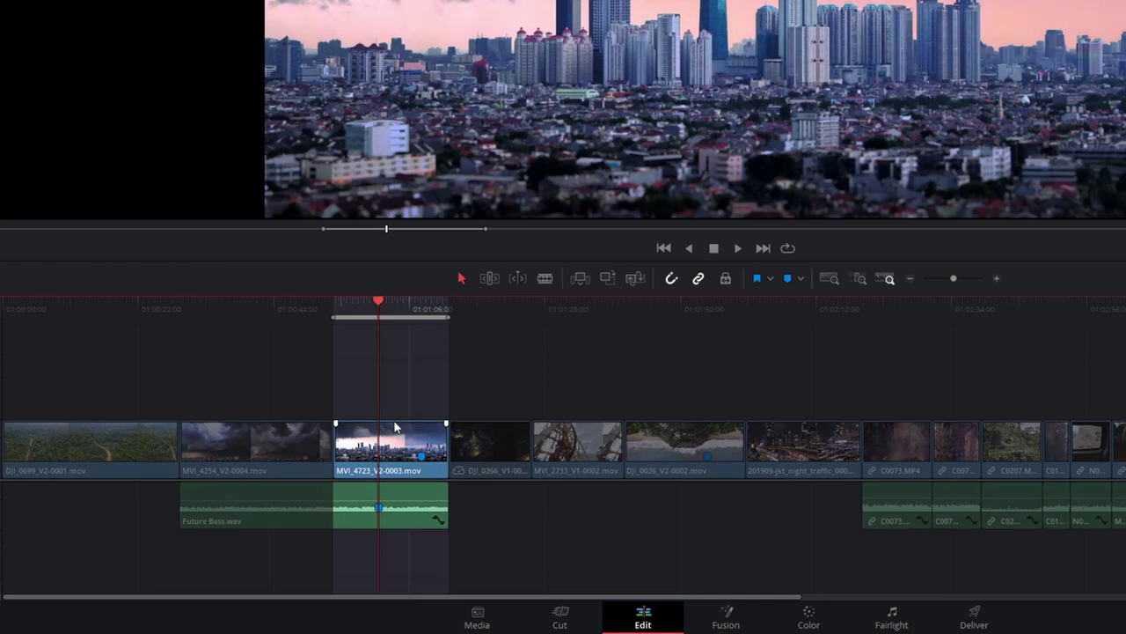
left_click_drag(381, 307, 575, 310)
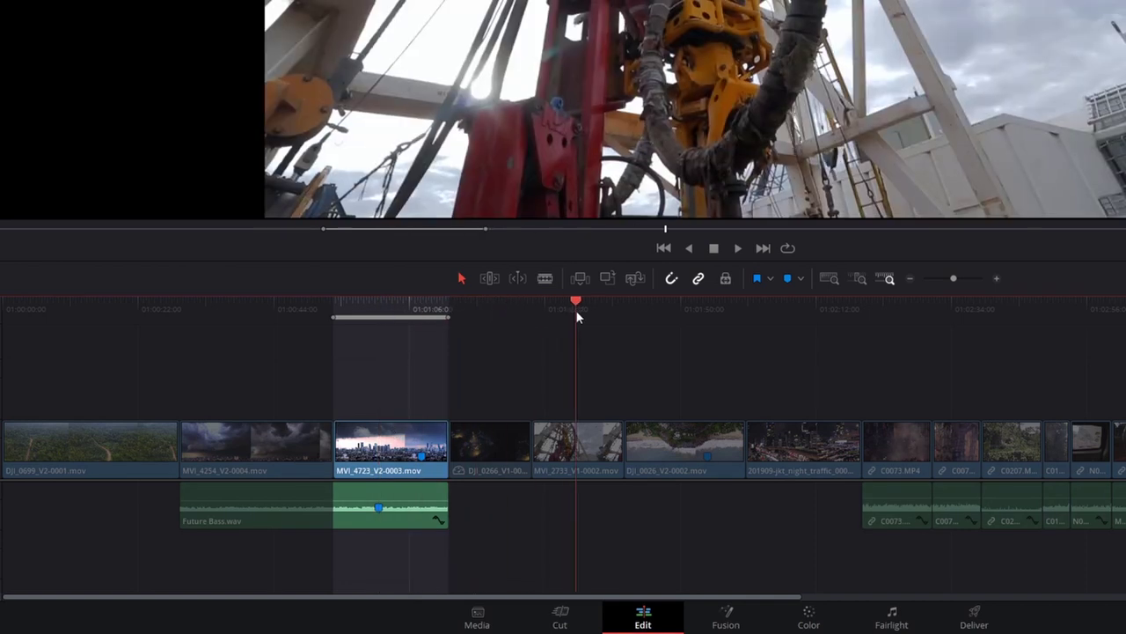
left_click(581, 434)
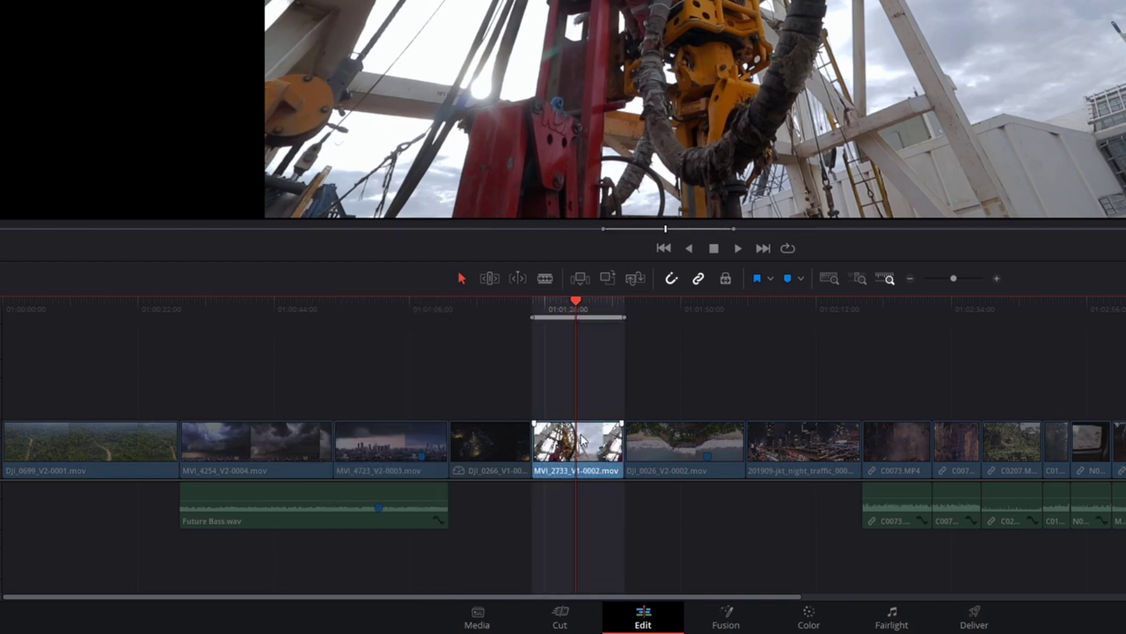
Lift DJI_0026 to V2 and the night traffic clip to V3, then mark in/out around MVI_2733
left_click_drag(677, 440, 594, 432)
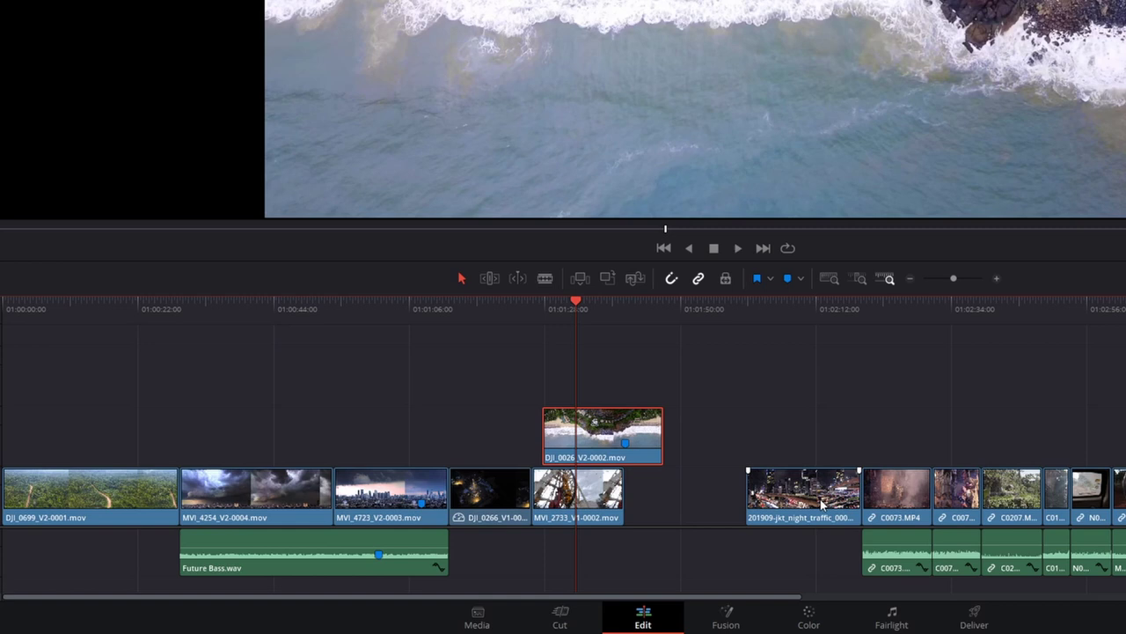
left_click_drag(823, 504, 564, 379)
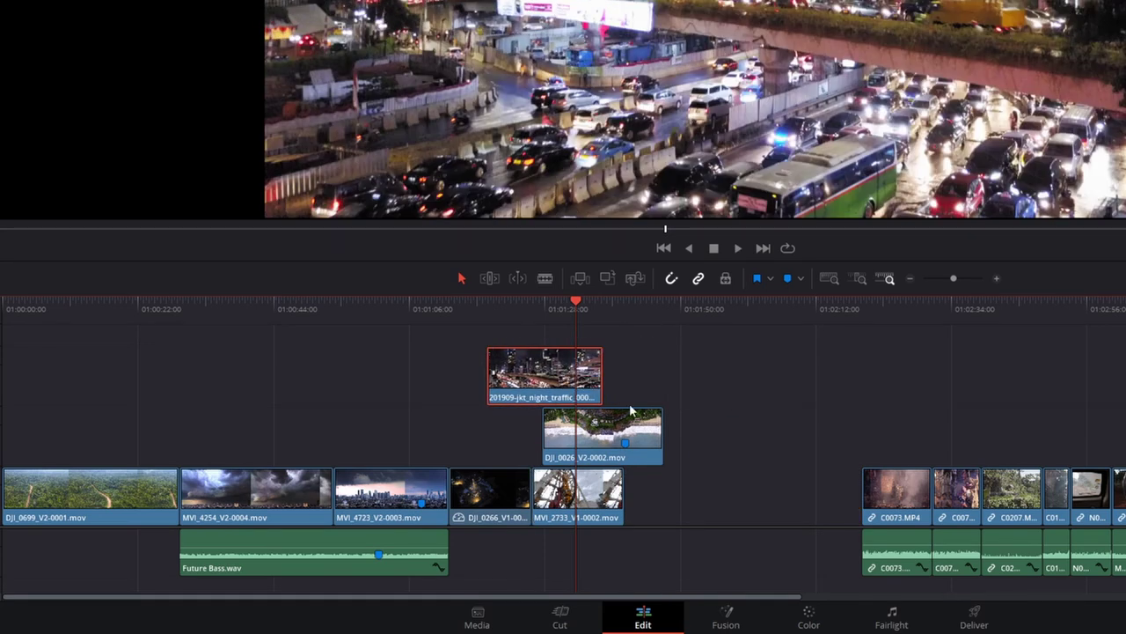
left_click(756, 468)
key("x")
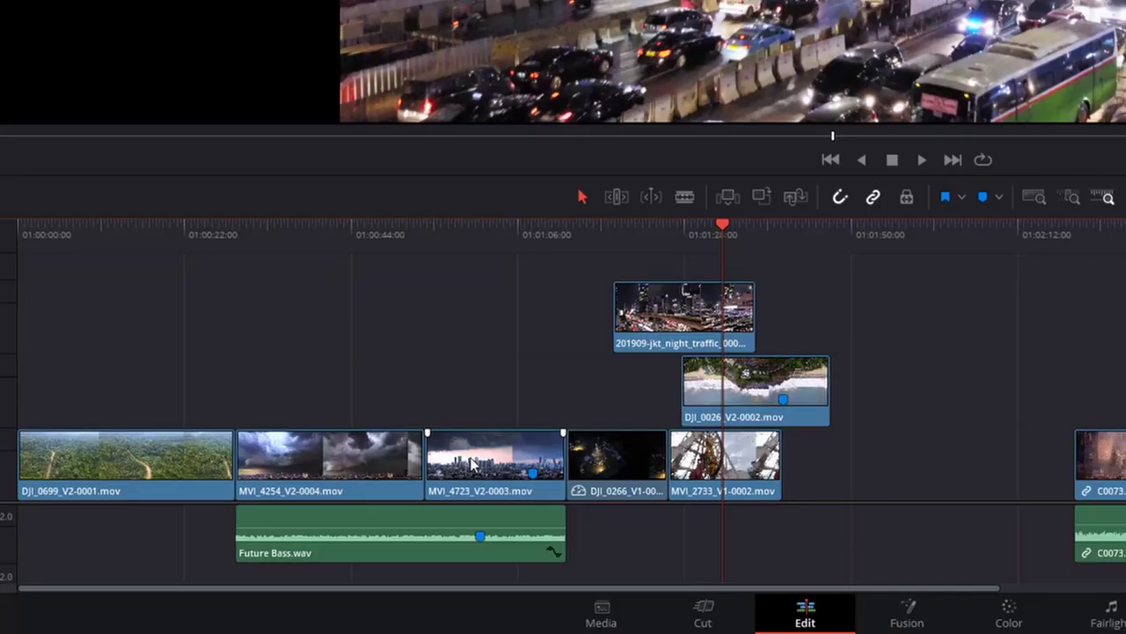
Mark in/out ranges around MVI_4723, C0073 and DJI_0026 in turn, then clear the range and deselect the clips
left_click(474, 464)
key("shift+a")
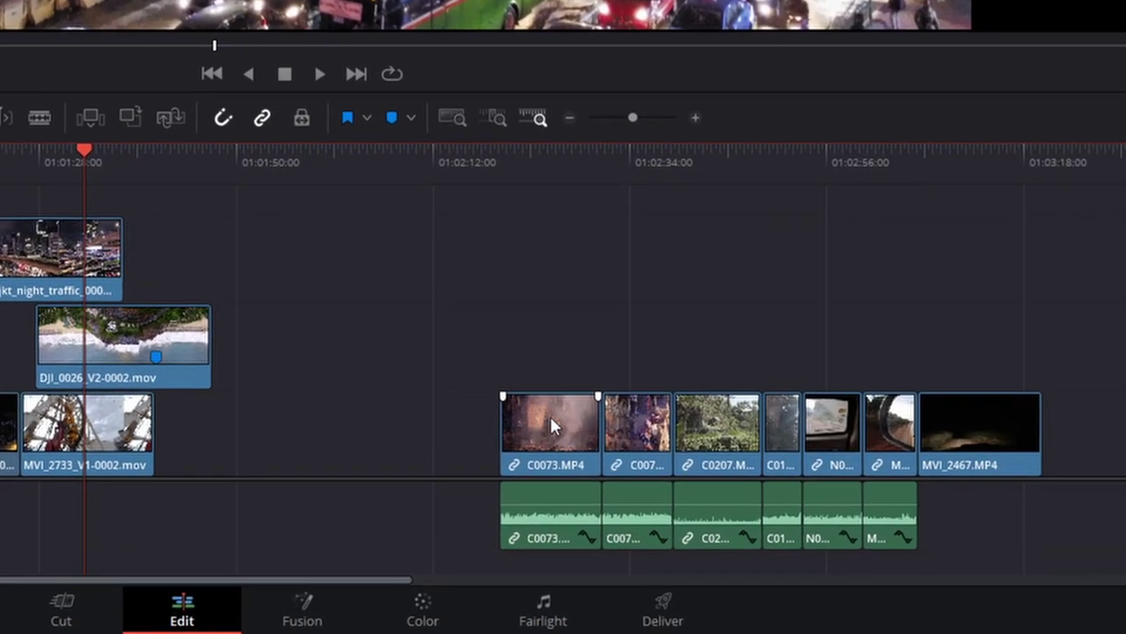
left_click(1117, 457)
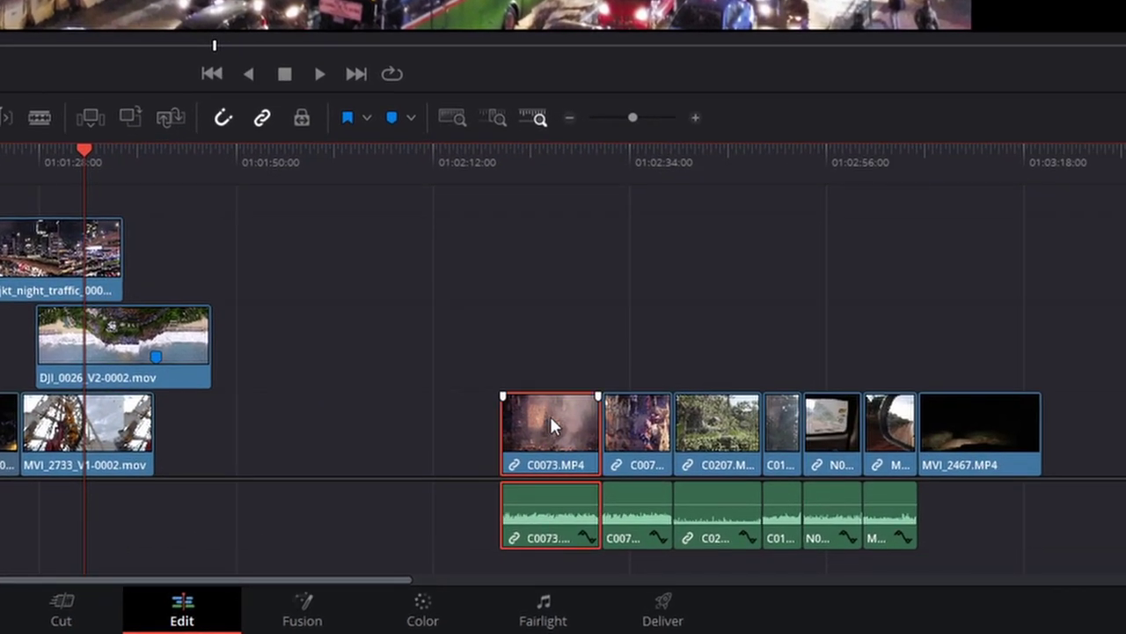
key("shift+a")
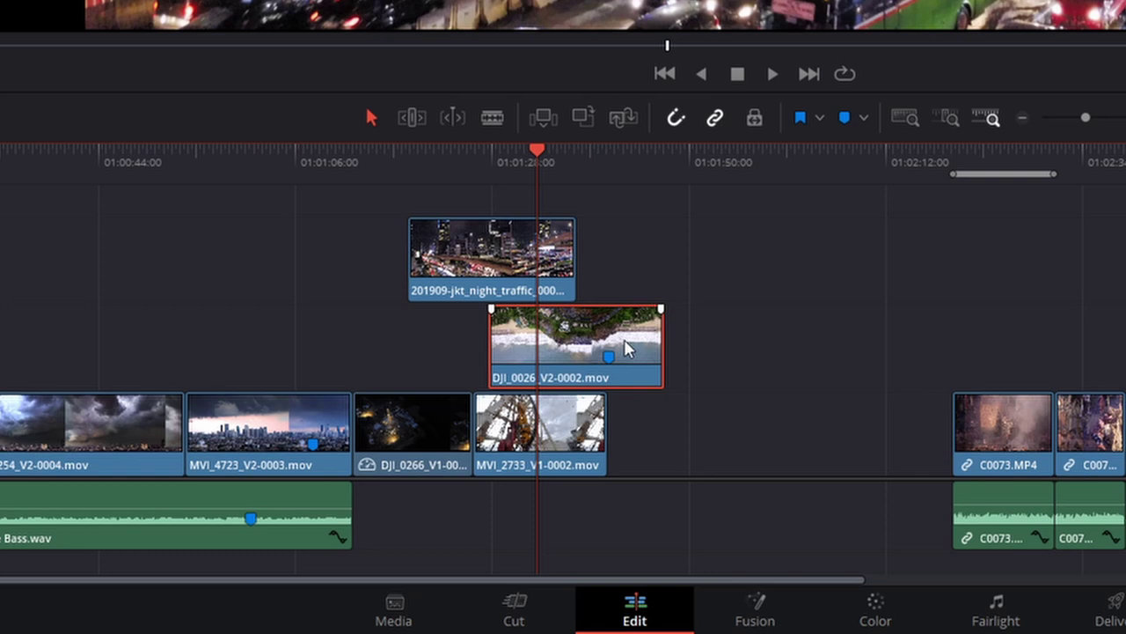
key("shift+a")
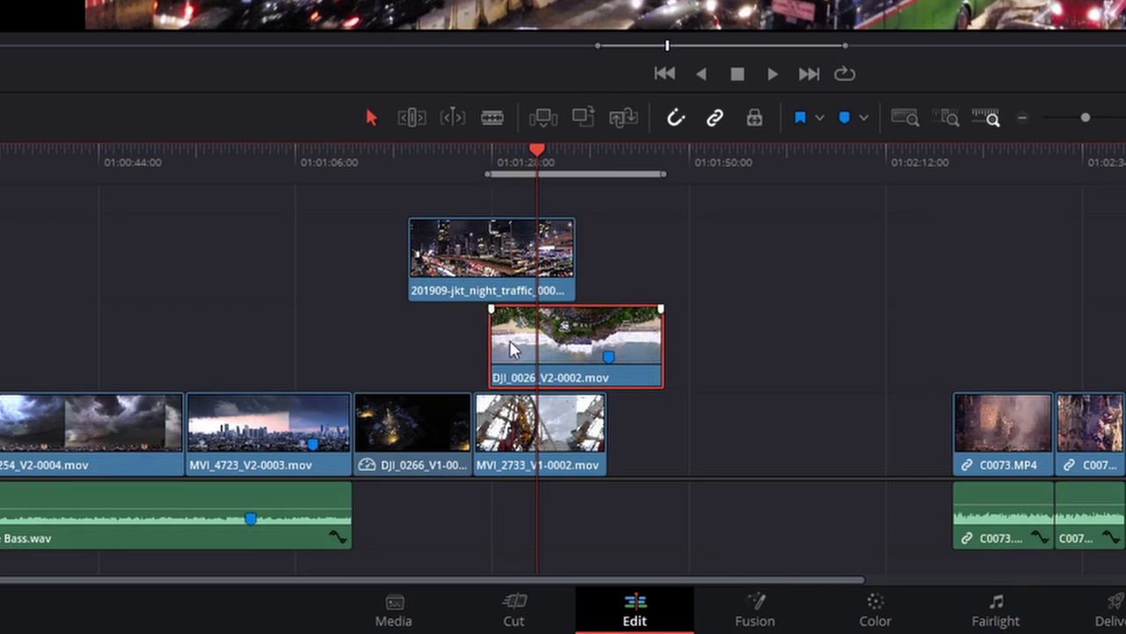
left_click(537, 187)
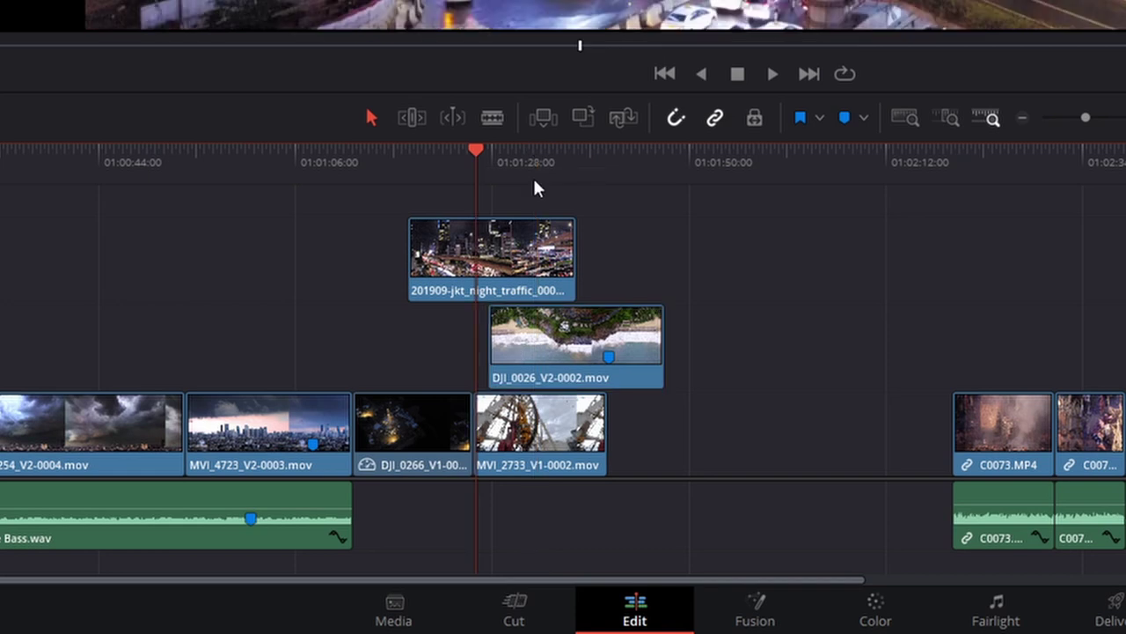